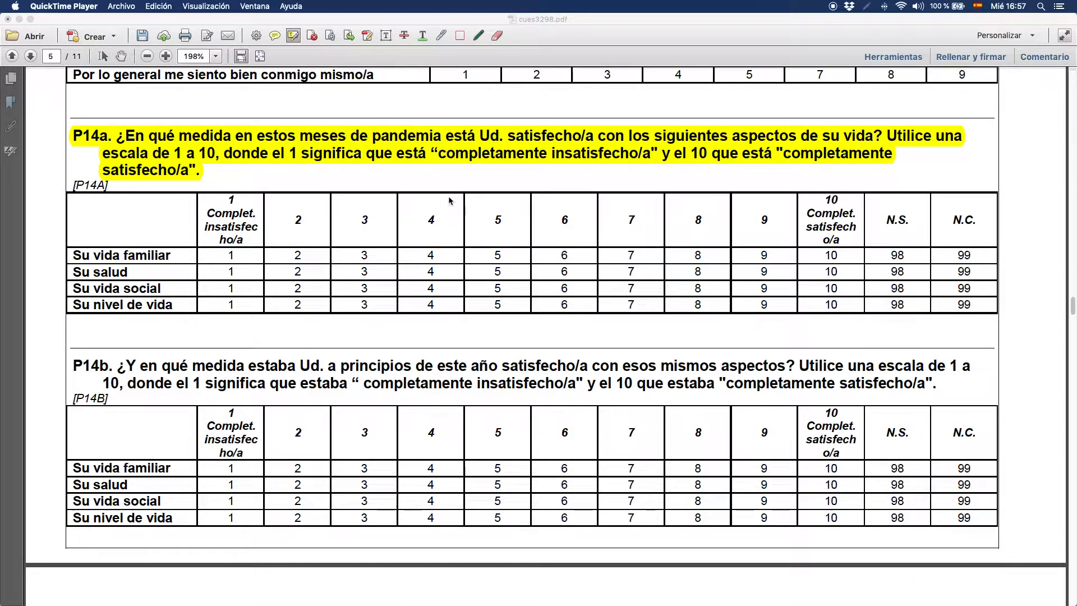
{"action": "left_click", "coordinate": [576, 194]}
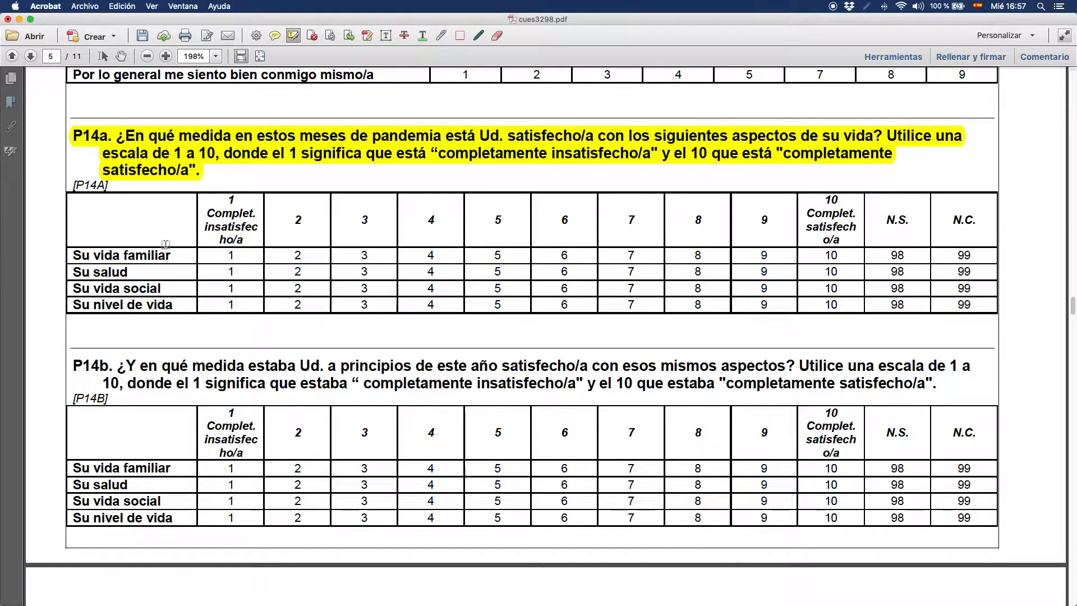
{"action": "left_click_drag", "start_coordinate": [150, 238], "coordinate": [90, 274]}
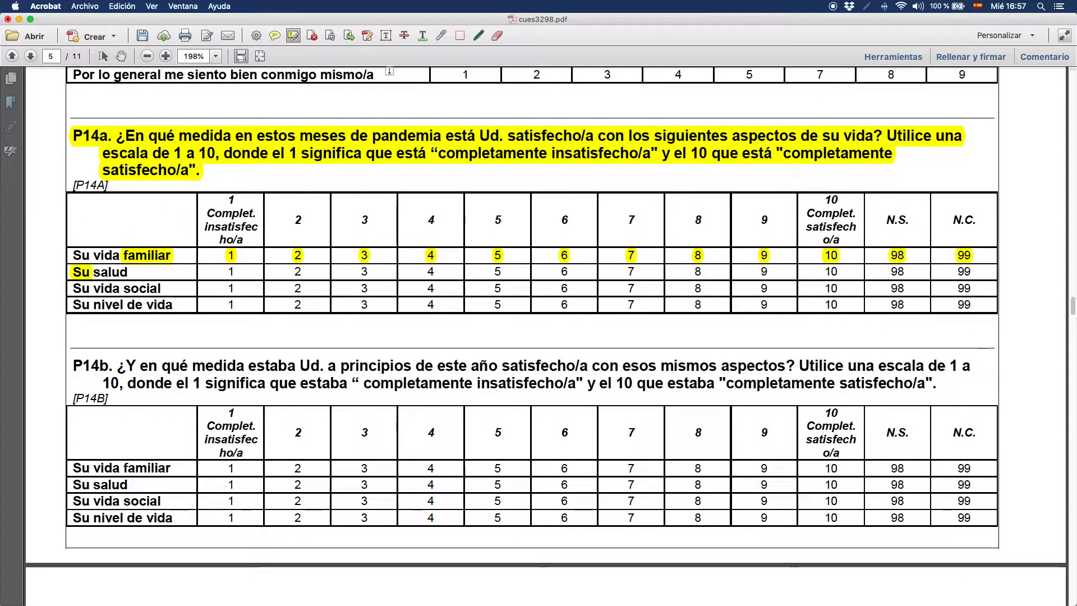
{"action": "key", "text": "super+z"}
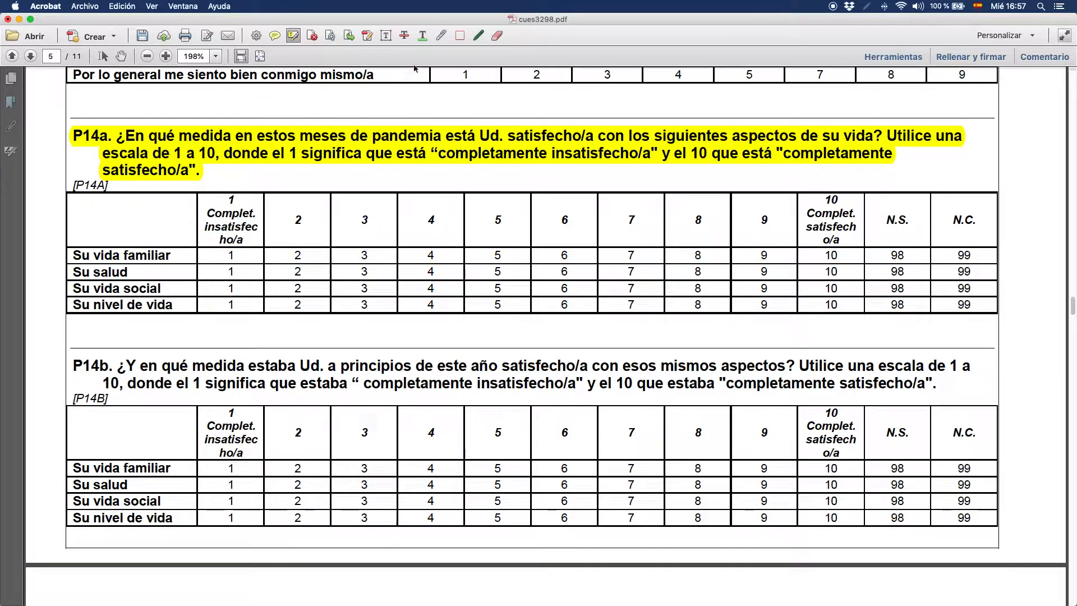
- Circle the four life aspects and the N.S. and N.C. headings of P14a in freehand, underline their codes and label them "perdidos"
{"action": "left_click", "coordinate": [478, 36]}
{"action": "mouse_move", "coordinate": [120, 229]}
{"action": "left_mouse_down"}
{"action": "mouse_move", "coordinate": [53, 269]}
{"action": "mouse_move", "coordinate": [114, 229]}
{"action": "mouse_move", "coordinate": [143, 246]}
{"action": "left_mouse_up"}
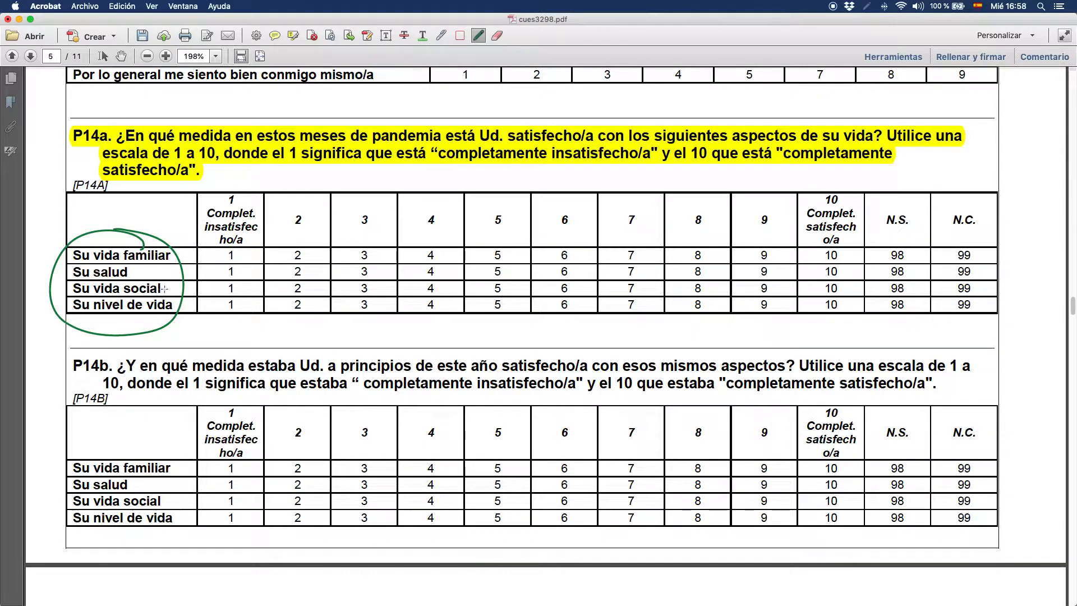
{"action": "mouse_move", "coordinate": [906, 210]}
{"action": "left_mouse_down"}
{"action": "mouse_move", "coordinate": [875, 222]}
{"action": "mouse_move", "coordinate": [906, 206]}
{"action": "left_mouse_up"}
{"action": "mouse_move", "coordinate": [977, 200]}
{"action": "left_mouse_down"}
{"action": "mouse_move", "coordinate": [981, 214]}
{"action": "mouse_move", "coordinate": [977, 203]}
{"action": "left_mouse_up"}
{"action": "left_click_drag", "start_coordinate": [893, 323], "coordinate": [974, 319]}
{"action": "left_click_drag", "start_coordinate": [888, 338], "coordinate": [948, 332]}
{"action": "left_click_drag", "start_coordinate": [891, 187], "coordinate": [975, 181]}
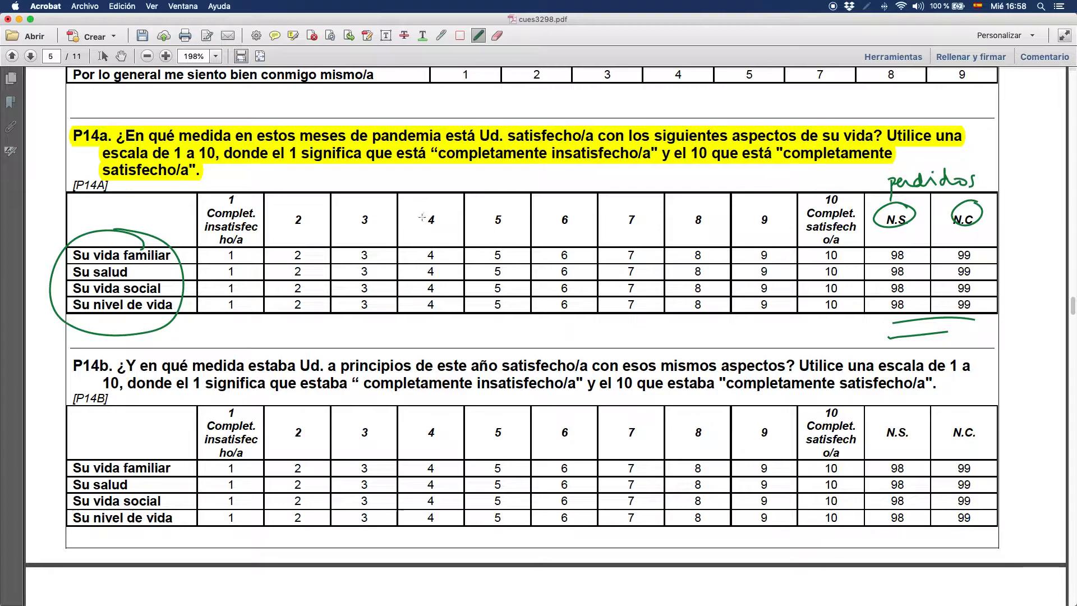
- Switch to QuickSync Whiteboard and handwrite "4 variables" and a bracketed "1 – 10" with an arrow pointing down to "índice"
{"action": "key", "text": "super+Tab"}
{"action": "key", "text": "super+Tab"}
{"action": "key", "text": "super+Tab"}
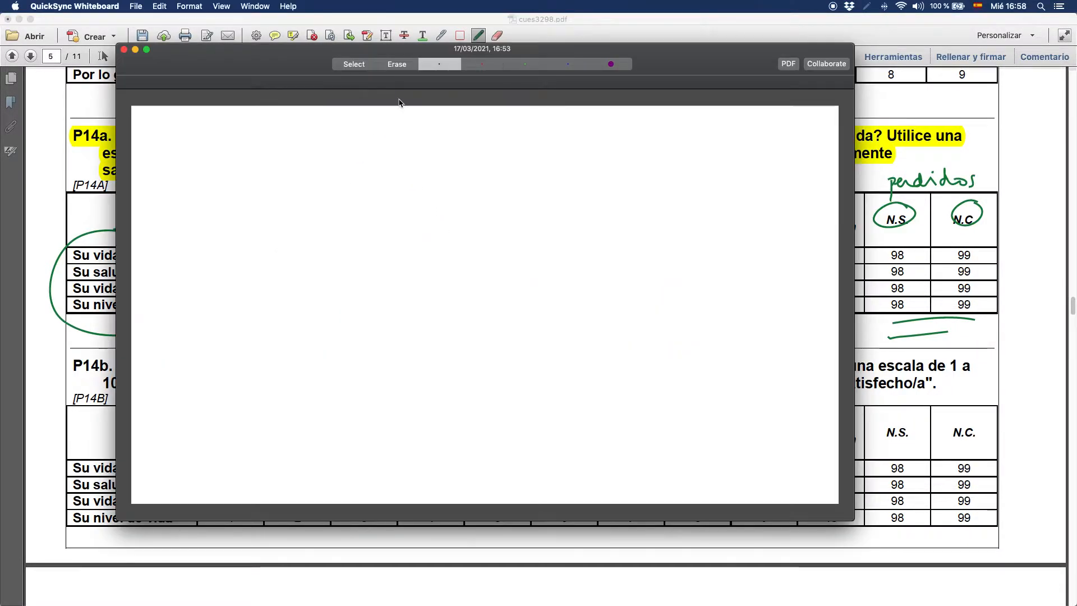
{"action": "mouse_move", "coordinate": [190, 137]}
{"action": "left_mouse_down"}
{"action": "mouse_move", "coordinate": [206, 159]}
{"action": "mouse_move", "coordinate": [252, 144]}
{"action": "mouse_move", "coordinate": [308, 149]}
{"action": "mouse_move", "coordinate": [315, 137]}
{"action": "mouse_move", "coordinate": [349, 157]}
{"action": "left_mouse_up"}
{"action": "mouse_move", "coordinate": [213, 193]}
{"action": "left_mouse_down"}
{"action": "mouse_move", "coordinate": [210, 211]}
{"action": "mouse_move", "coordinate": [293, 206]}
{"action": "left_mouse_up"}
{"action": "left_click_drag", "start_coordinate": [320, 192], "coordinate": [318, 192]}
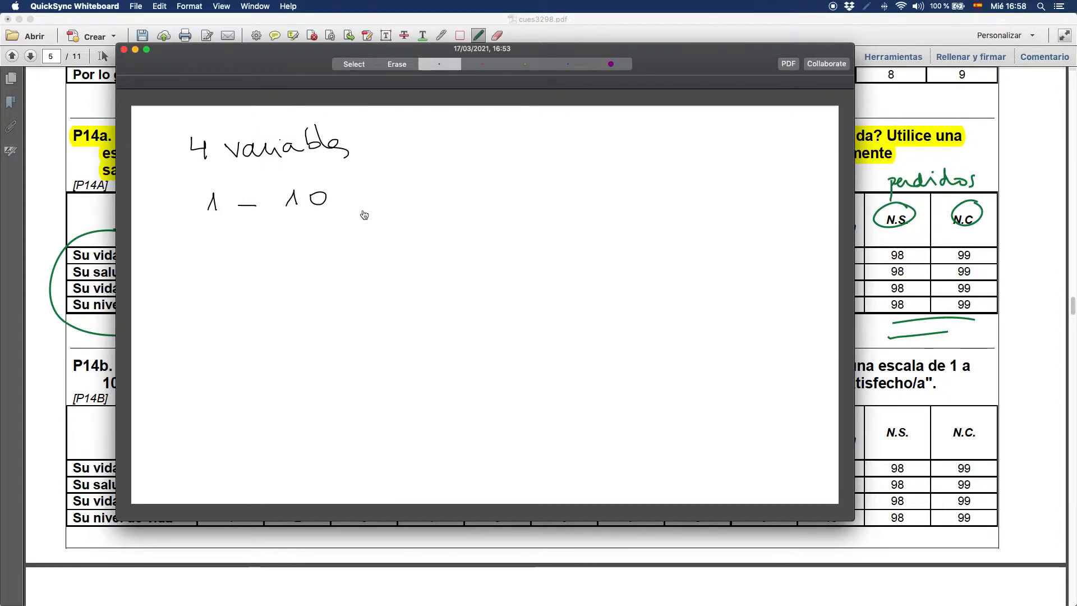
{"action": "mouse_move", "coordinate": [192, 226]}
{"action": "left_mouse_down"}
{"action": "mouse_move", "coordinate": [306, 245]}
{"action": "mouse_move", "coordinate": [365, 221]}
{"action": "left_mouse_up"}
{"action": "mouse_move", "coordinate": [278, 253]}
{"action": "left_mouse_down"}
{"action": "mouse_move", "coordinate": [279, 303]}
{"action": "mouse_move", "coordinate": [223, 317]}
{"action": "mouse_move", "coordinate": [232, 344]}
{"action": "mouse_move", "coordinate": [243, 327]}
{"action": "mouse_move", "coordinate": [331, 335]}
{"action": "left_mouse_up"}
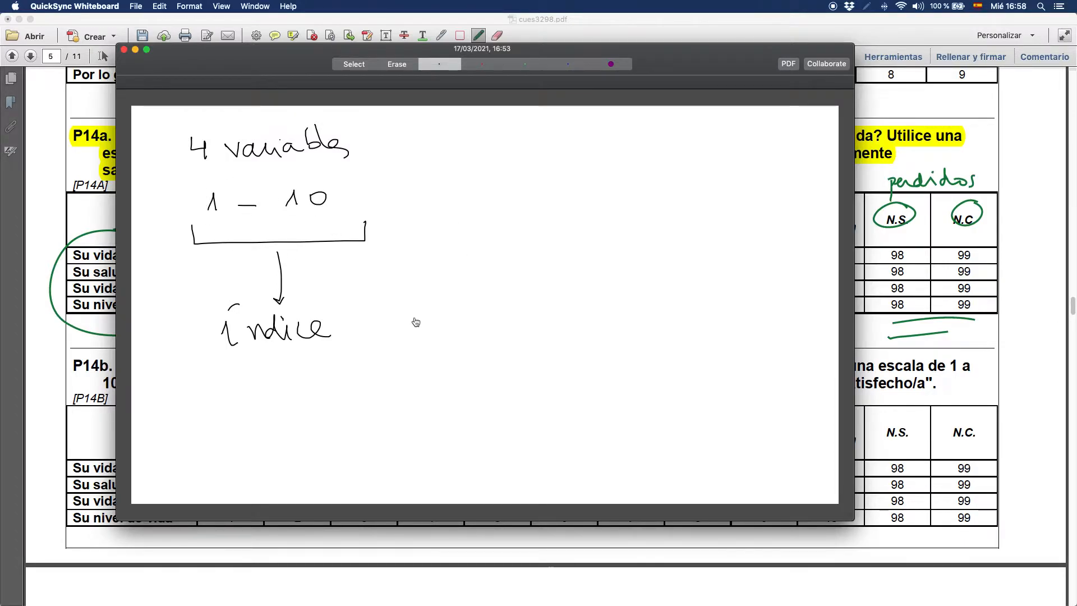
- Handwrite the heading "sumativo" beside the variable notes, with the formula Σ = V1+V2+V3+V4 below it
{"action": "left_click_drag", "start_coordinate": [517, 153], "coordinate": [507, 171]}
{"action": "mouse_move", "coordinate": [521, 159]}
{"action": "left_mouse_down"}
{"action": "mouse_move", "coordinate": [553, 166]}
{"action": "mouse_move", "coordinate": [603, 153]}
{"action": "mouse_move", "coordinate": [625, 171]}
{"action": "mouse_move", "coordinate": [646, 160]}
{"action": "left_mouse_up"}
{"action": "mouse_move", "coordinate": [498, 209]}
{"action": "left_mouse_down"}
{"action": "mouse_move", "coordinate": [510, 209]}
{"action": "mouse_move", "coordinate": [523, 236]}
{"action": "mouse_move", "coordinate": [556, 222]}
{"action": "left_mouse_up"}
{"action": "left_click_drag", "start_coordinate": [545, 232], "coordinate": [739, 222]}
{"action": "left_click_drag", "start_coordinate": [748, 216], "coordinate": [759, 216]}
{"action": "mouse_move", "coordinate": [754, 210]}
{"action": "left_mouse_down"}
{"action": "mouse_move", "coordinate": [753, 221]}
{"action": "mouse_move", "coordinate": [798, 225]}
{"action": "left_mouse_up"}
- Note "(NS/NC → perdidos)" beneath "índice" and the range "(4, 40)" beneath the sum formula
{"action": "mouse_move", "coordinate": [172, 389]}
{"action": "left_mouse_down"}
{"action": "mouse_move", "coordinate": [171, 423]}
{"action": "mouse_move", "coordinate": [189, 398]}
{"action": "mouse_move", "coordinate": [257, 408]}
{"action": "mouse_move", "coordinate": [235, 410]}
{"action": "mouse_move", "coordinate": [250, 398]}
{"action": "left_mouse_up"}
{"action": "mouse_move", "coordinate": [258, 396]}
{"action": "left_mouse_down"}
{"action": "mouse_move", "coordinate": [259, 408]}
{"action": "mouse_move", "coordinate": [273, 409]}
{"action": "left_mouse_up"}
{"action": "mouse_move", "coordinate": [281, 401]}
{"action": "left_mouse_down"}
{"action": "mouse_move", "coordinate": [299, 401]}
{"action": "mouse_move", "coordinate": [317, 419]}
{"action": "mouse_move", "coordinate": [339, 392]}
{"action": "mouse_move", "coordinate": [373, 391]}
{"action": "mouse_move", "coordinate": [397, 407]}
{"action": "left_mouse_up"}
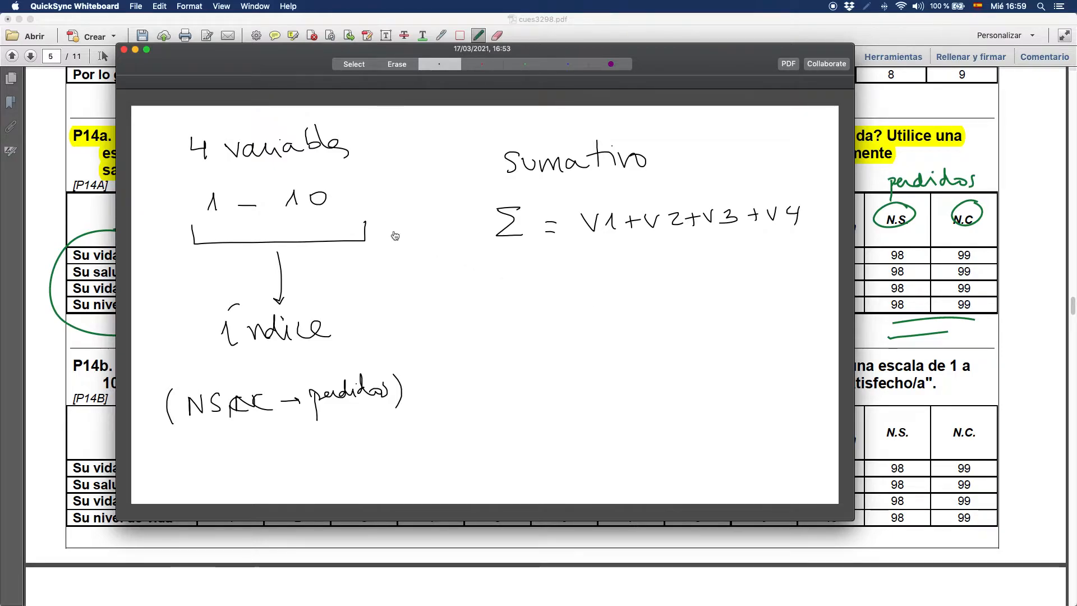
{"action": "mouse_move", "coordinate": [533, 278]}
{"action": "left_mouse_down"}
{"action": "mouse_move", "coordinate": [535, 305]}
{"action": "mouse_move", "coordinate": [598, 303]}
{"action": "mouse_move", "coordinate": [618, 290]}
{"action": "mouse_move", "coordinate": [636, 316]}
{"action": "left_mouse_up"}
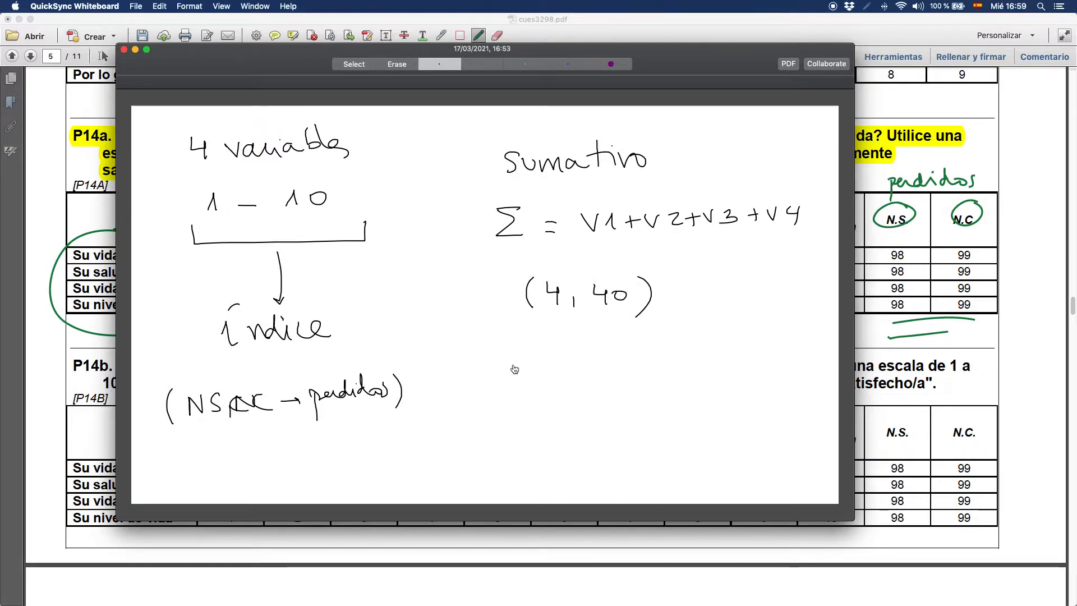
- List three circled options in blue below the range: A "Tal cual", B "1 – 10" and C "Categorizarla"
{"action": "left_click", "coordinate": [565, 66]}
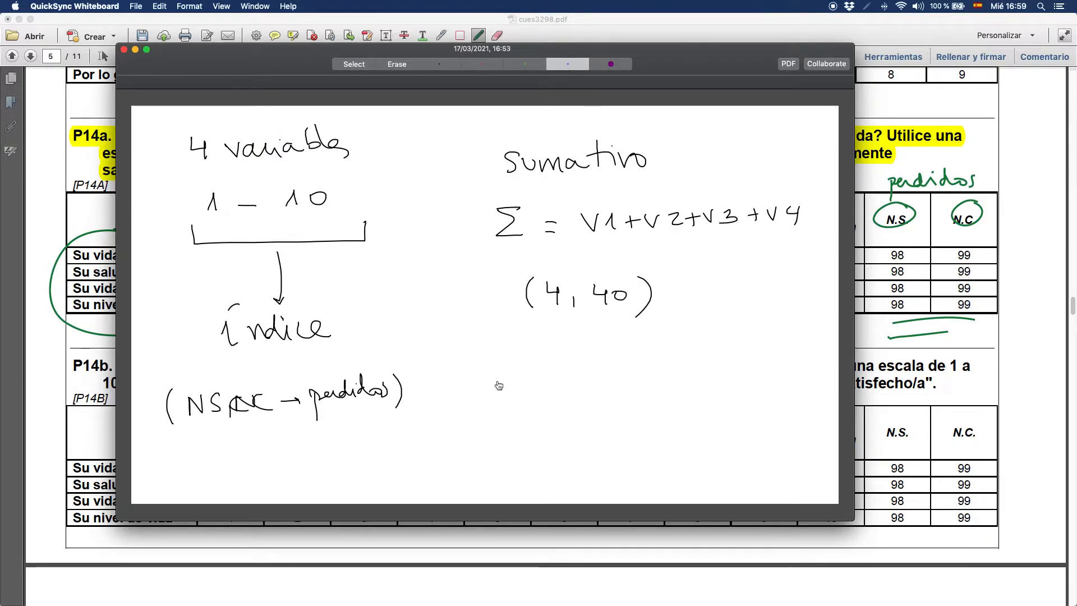
{"action": "mouse_move", "coordinate": [503, 364]}
{"action": "left_mouse_down"}
{"action": "mouse_move", "coordinate": [515, 363]}
{"action": "mouse_move", "coordinate": [490, 359]}
{"action": "mouse_move", "coordinate": [532, 348]}
{"action": "left_mouse_up"}
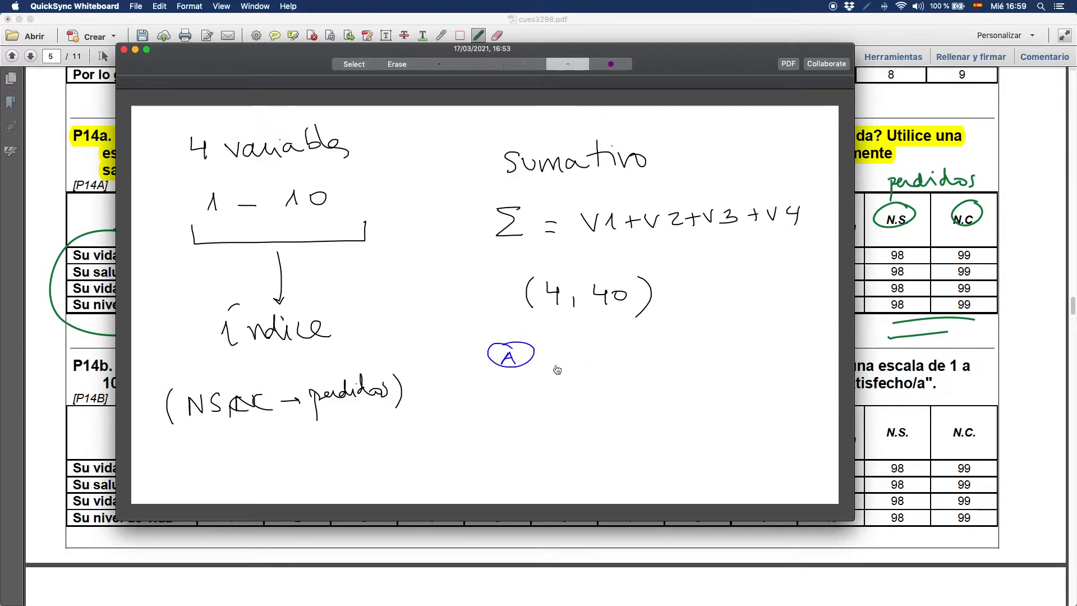
{"action": "left_click_drag", "start_coordinate": [557, 354], "coordinate": [670, 357]}
{"action": "mouse_move", "coordinate": [515, 384]}
{"action": "left_mouse_down"}
{"action": "mouse_move", "coordinate": [514, 399]}
{"action": "mouse_move", "coordinate": [513, 381]}
{"action": "left_mouse_up"}
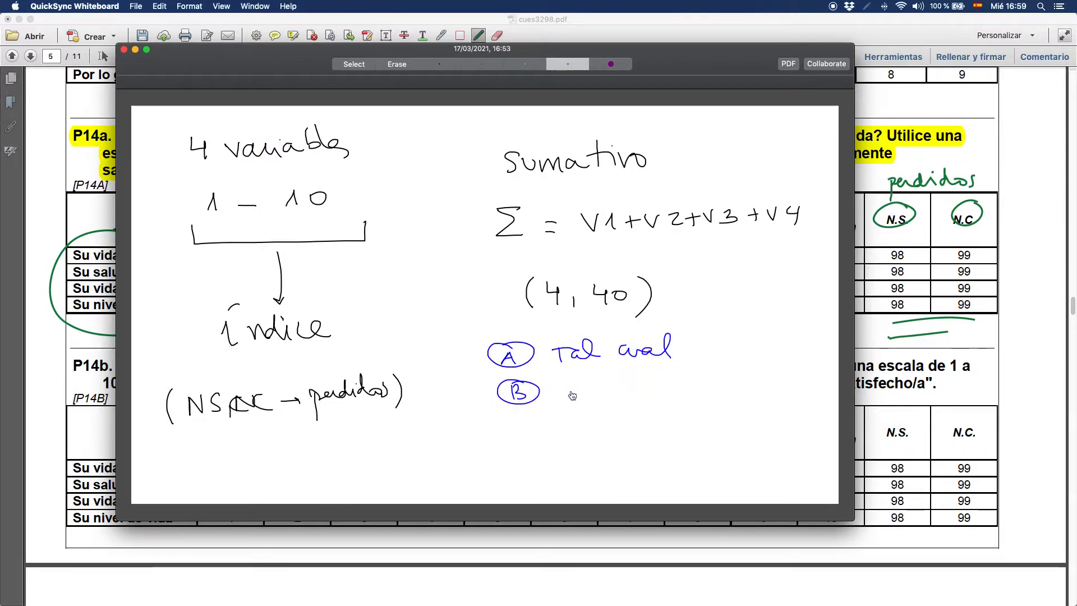
{"action": "mouse_move", "coordinate": [581, 382]}
{"action": "left_mouse_down"}
{"action": "mouse_move", "coordinate": [584, 393]}
{"action": "mouse_move", "coordinate": [634, 391]}
{"action": "left_mouse_up"}
{"action": "left_click_drag", "start_coordinate": [651, 381], "coordinate": [648, 382]}
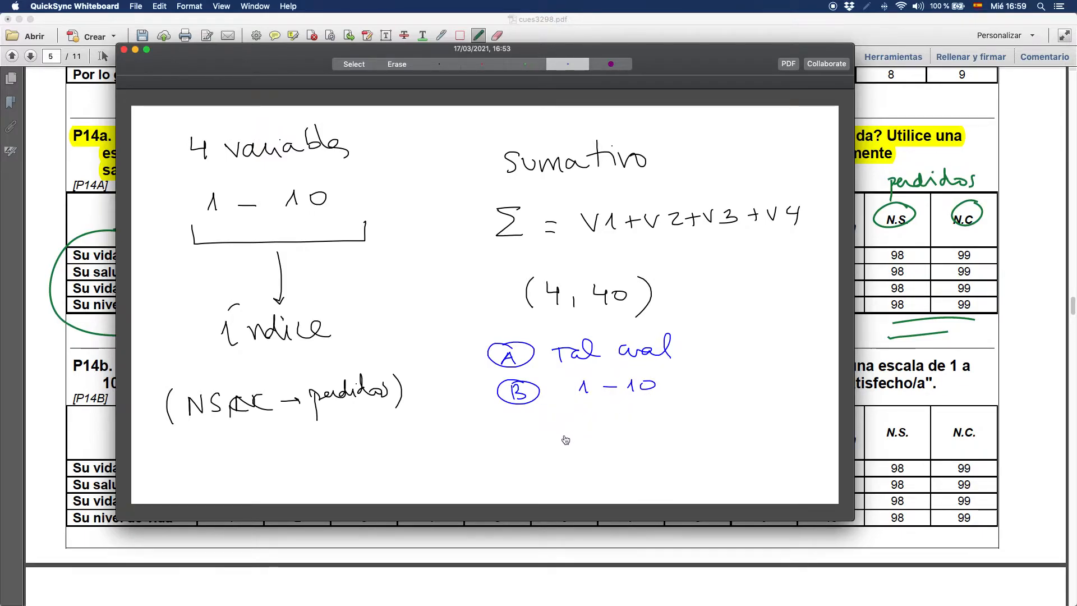
{"action": "mouse_move", "coordinate": [526, 430]}
{"action": "left_mouse_down"}
{"action": "mouse_move", "coordinate": [542, 445]}
{"action": "mouse_move", "coordinate": [543, 422]}
{"action": "mouse_move", "coordinate": [605, 435]}
{"action": "left_mouse_up"}
{"action": "mouse_move", "coordinate": [612, 414]}
{"action": "left_mouse_down"}
{"action": "mouse_move", "coordinate": [613, 429]}
{"action": "mouse_move", "coordinate": [640, 441]}
{"action": "mouse_move", "coordinate": [722, 427]}
{"action": "left_mouse_up"}
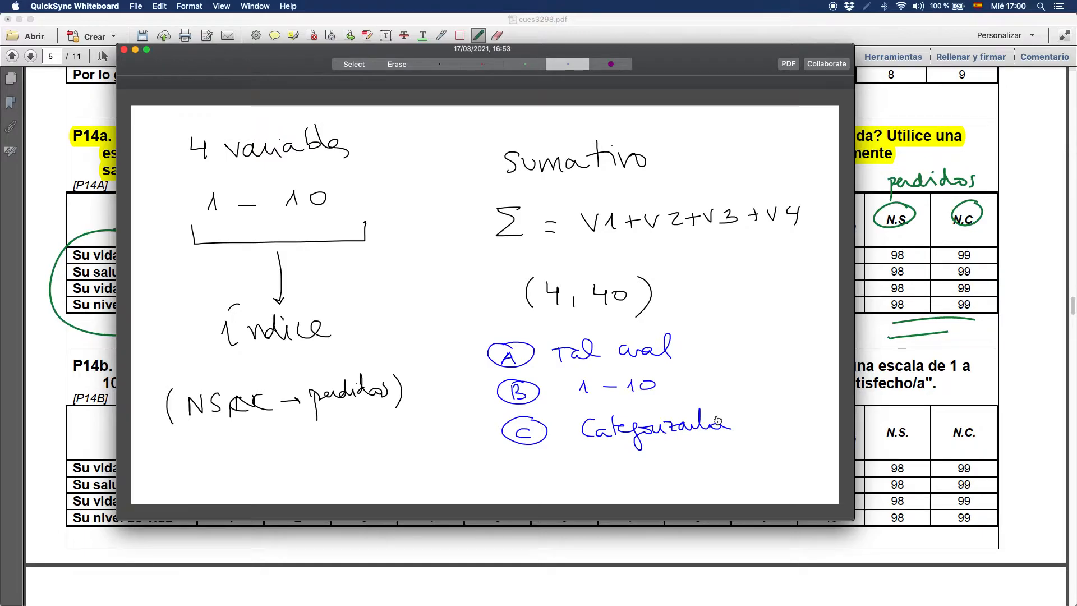
- Switch to SPSS Statistics and check the value labels defined for P14A_1 (Su vida familiar)
{"action": "key", "text": "super+Tab"}
{"action": "key", "text": "super+Tab"}
{"action": "key", "text": "super+Tab"}
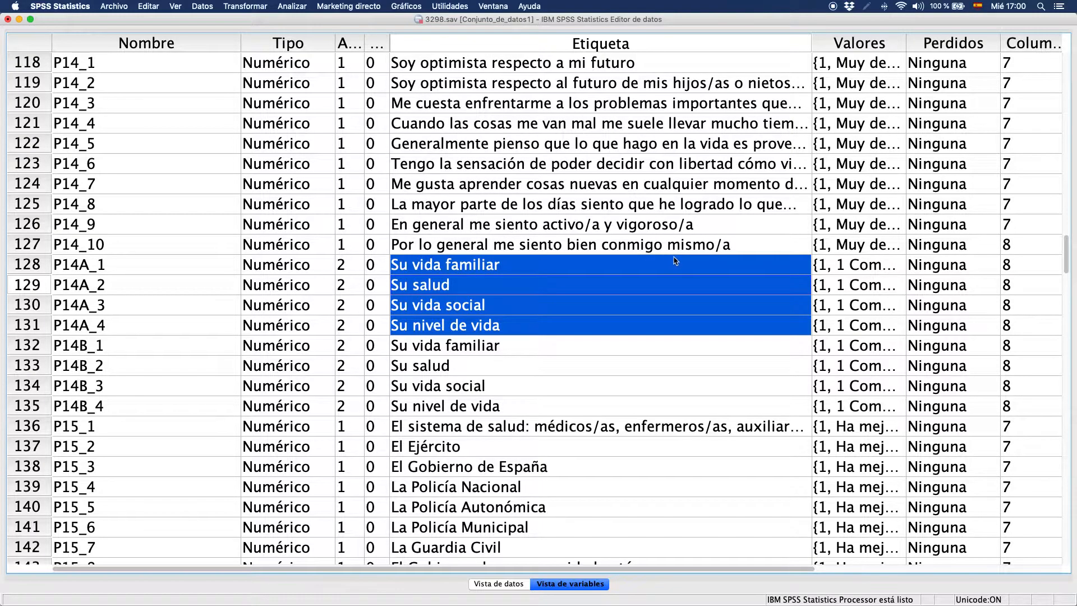
{"action": "double_click", "coordinate": [897, 264]}
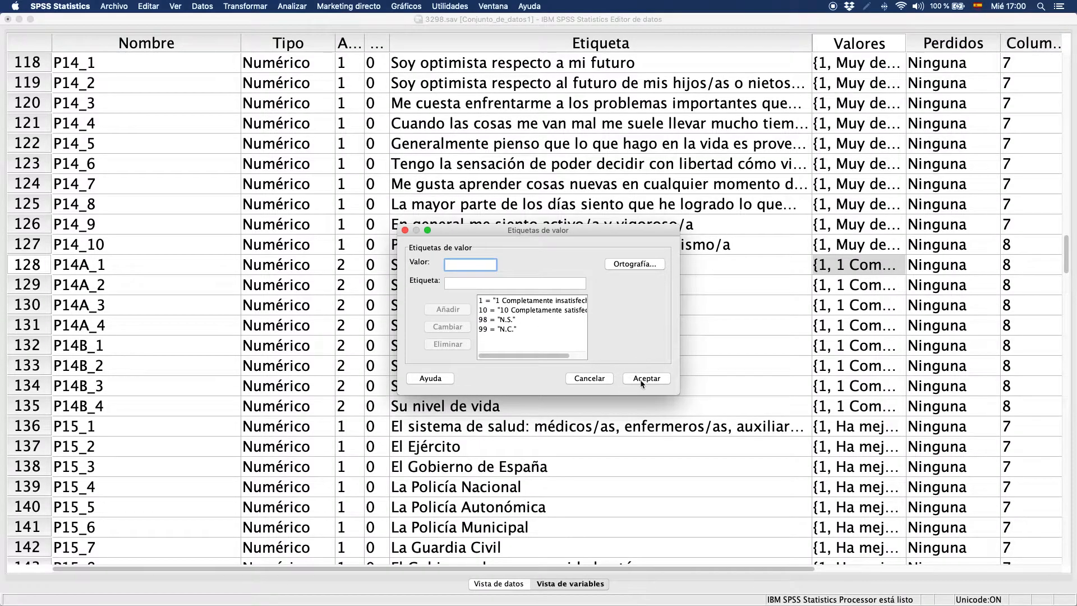
{"action": "left_click", "coordinate": [642, 380]}
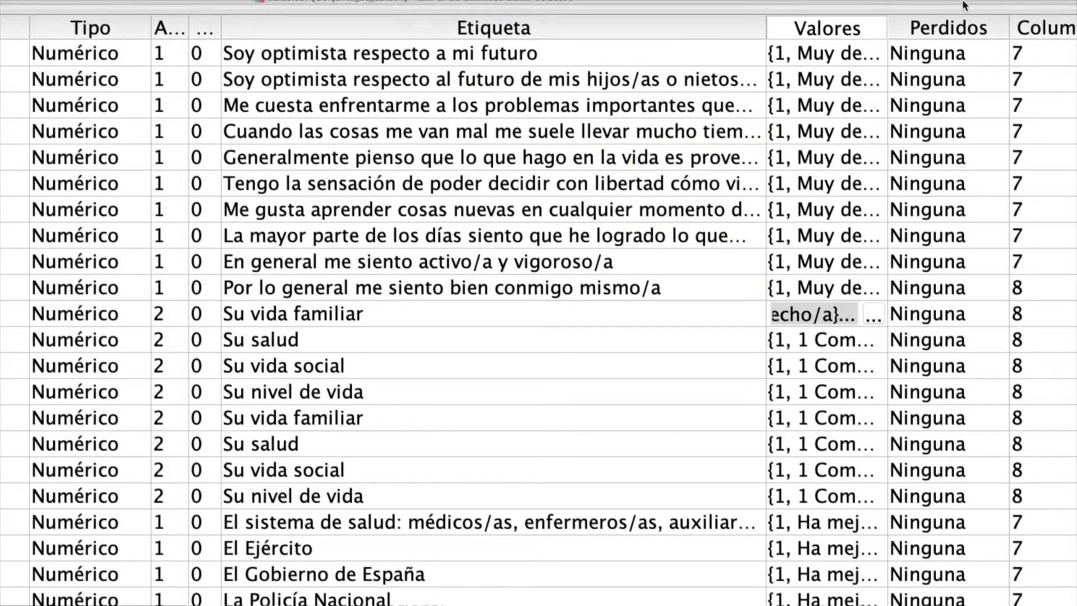
- Define 98 and 99 as discrete missing values for P14A_1 and copy the setting to P14A_2, P14A_3 and P14A_4
{"action": "left_click", "coordinate": [997, 314]}
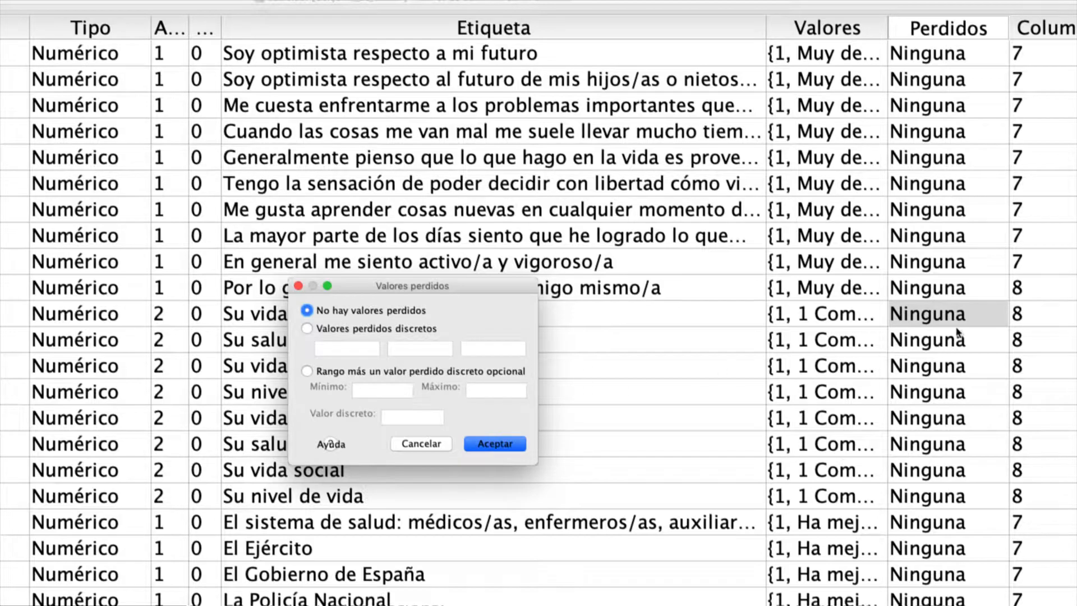
{"action": "left_click", "coordinate": [360, 326]}
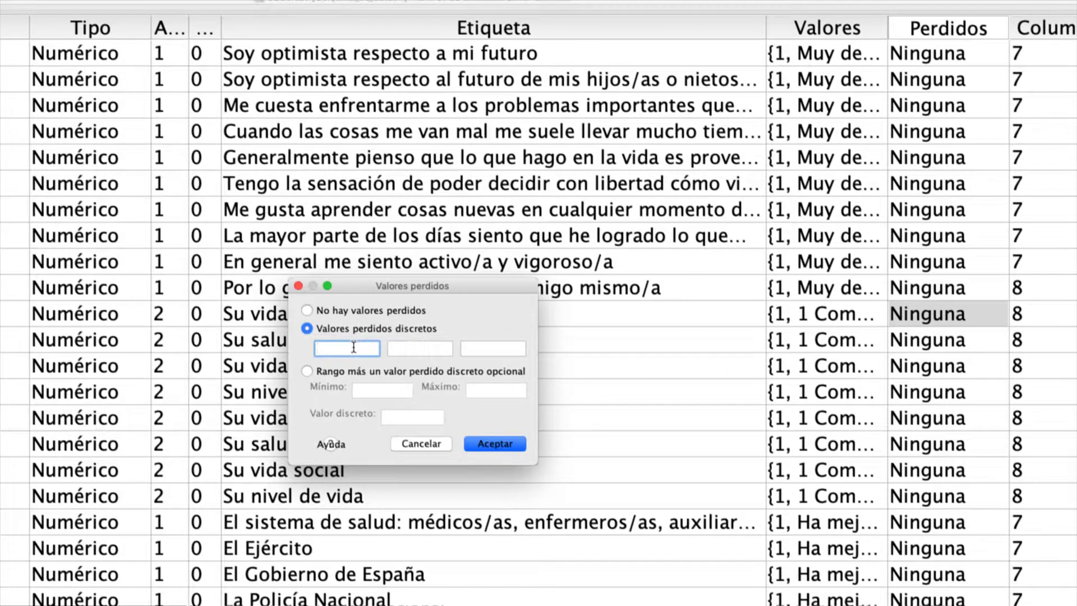
{"action": "key", "text": "Tab"}
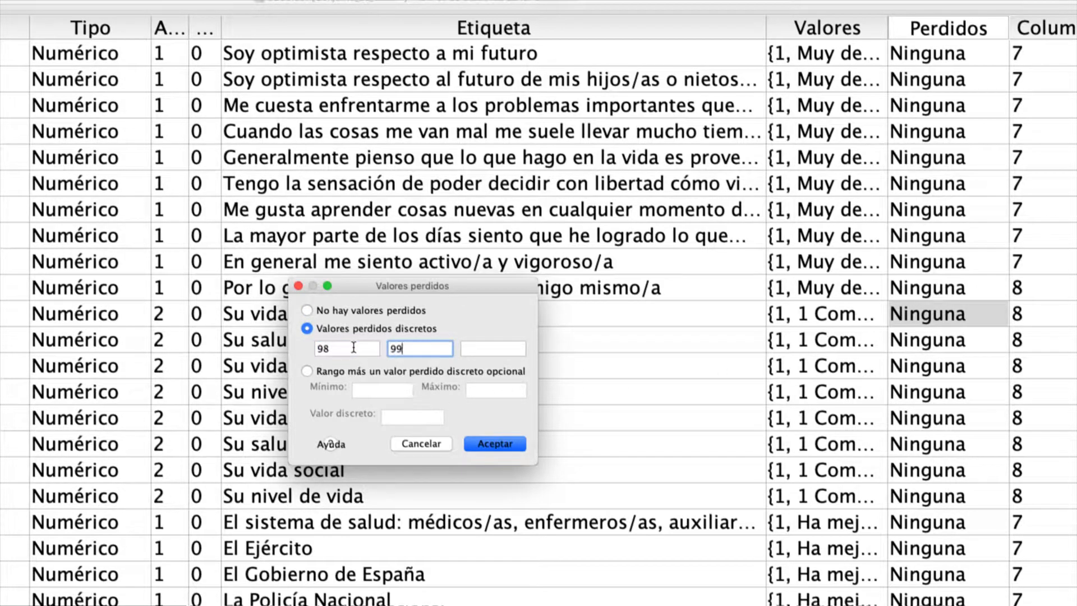
{"action": "left_click", "coordinate": [482, 445]}
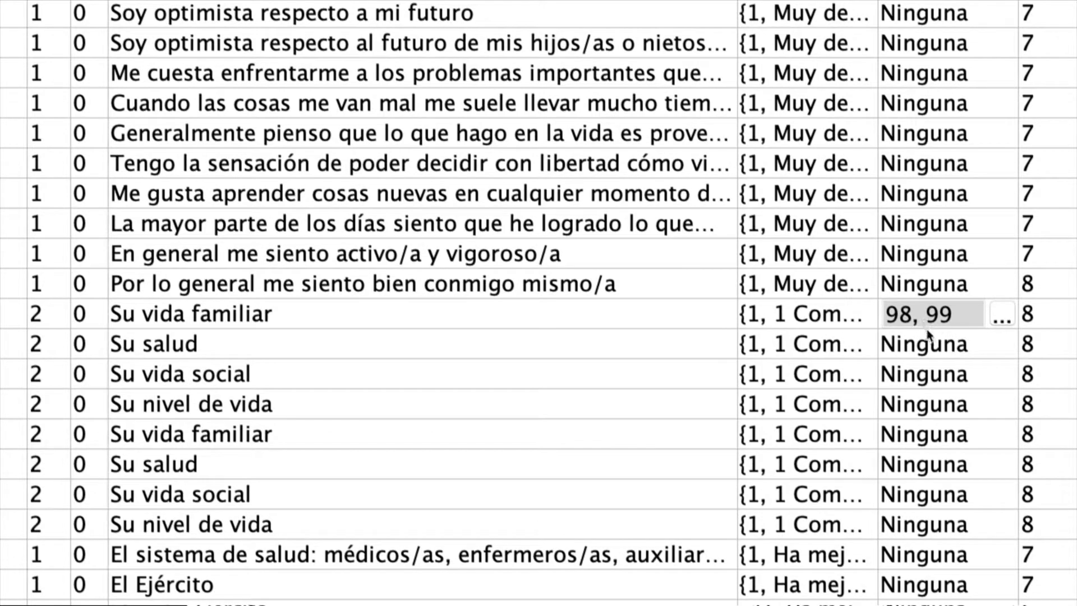
{"action": "left_click_drag", "start_coordinate": [923, 353], "coordinate": [925, 408]}
{"action": "type", "text": "98, 99 98, 99 98, 99"}
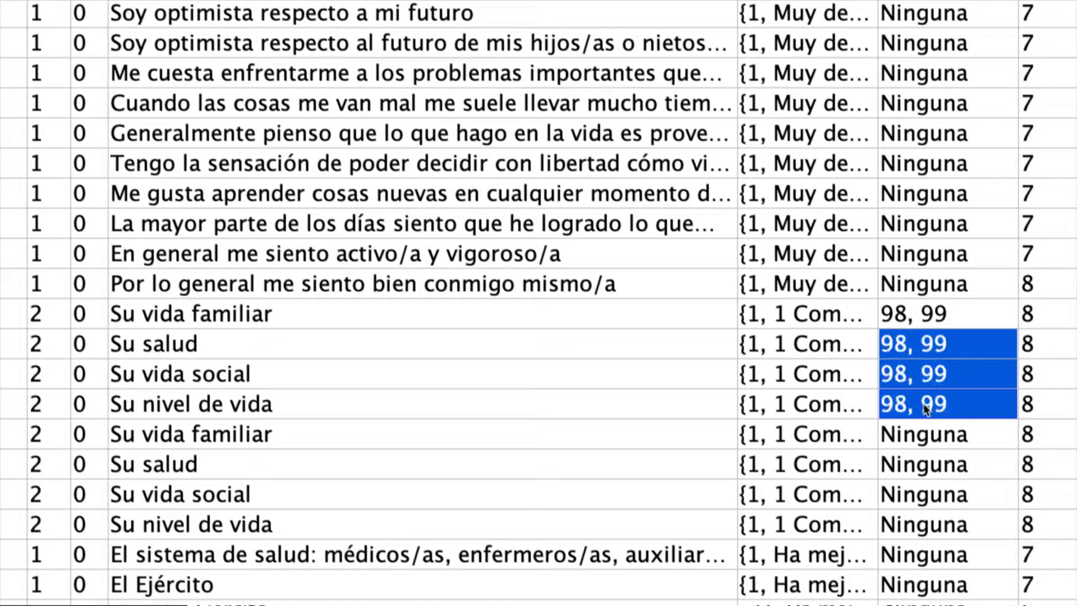
- Open the Frequencies analysis and list its source variables by name instead of by label
{"action": "scroll", "coordinate": [862, 431], "scroll_direction": "down", "scroll_amount": 1}
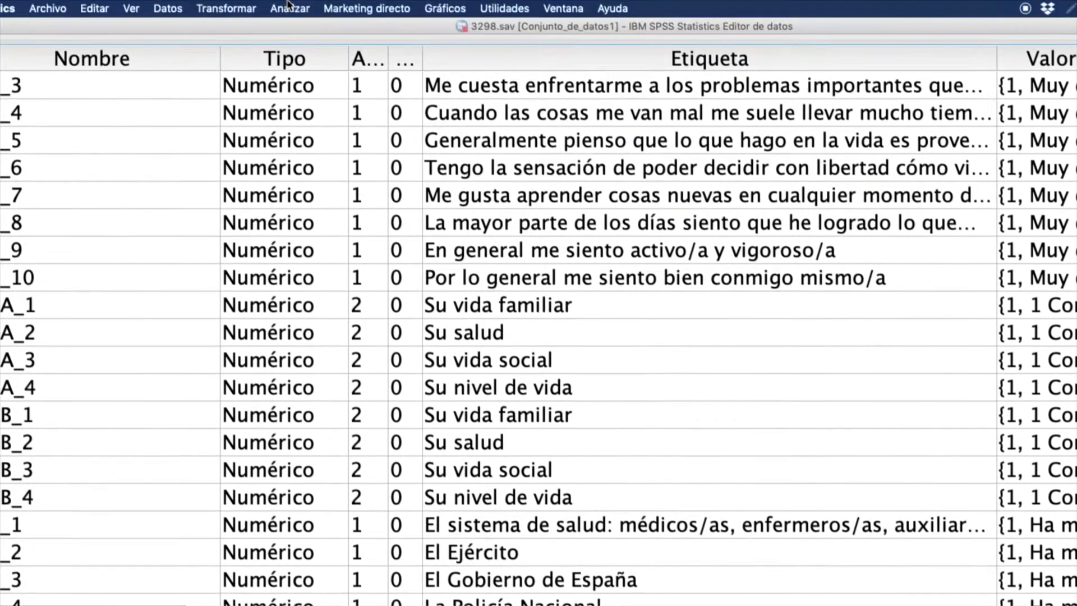
{"action": "left_click", "coordinate": [291, 6]}
{"action": "mouse_move", "coordinate": [313, 42]}
{"action": "left_click", "coordinate": [499, 43]}
{"action": "right_click", "coordinate": [443, 246]}
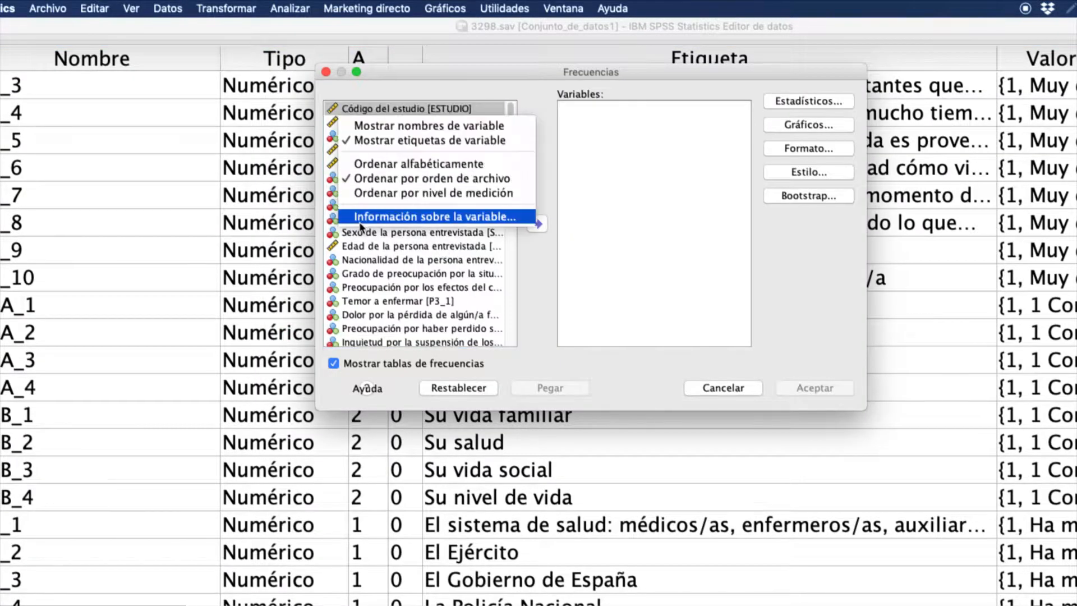
{"action": "left_click", "coordinate": [389, 141]}
{"action": "right_click", "coordinate": [388, 135]}
{"action": "left_click", "coordinate": [388, 125]}
- Add P14A_1 through P14A_4 to the Frequencies analysis and run it
{"action": "scroll", "coordinate": [401, 230], "scroll_direction": "down", "scroll_amount": 4}
{"action": "scroll", "coordinate": [400, 228], "scroll_direction": "down", "scroll_amount": 10}
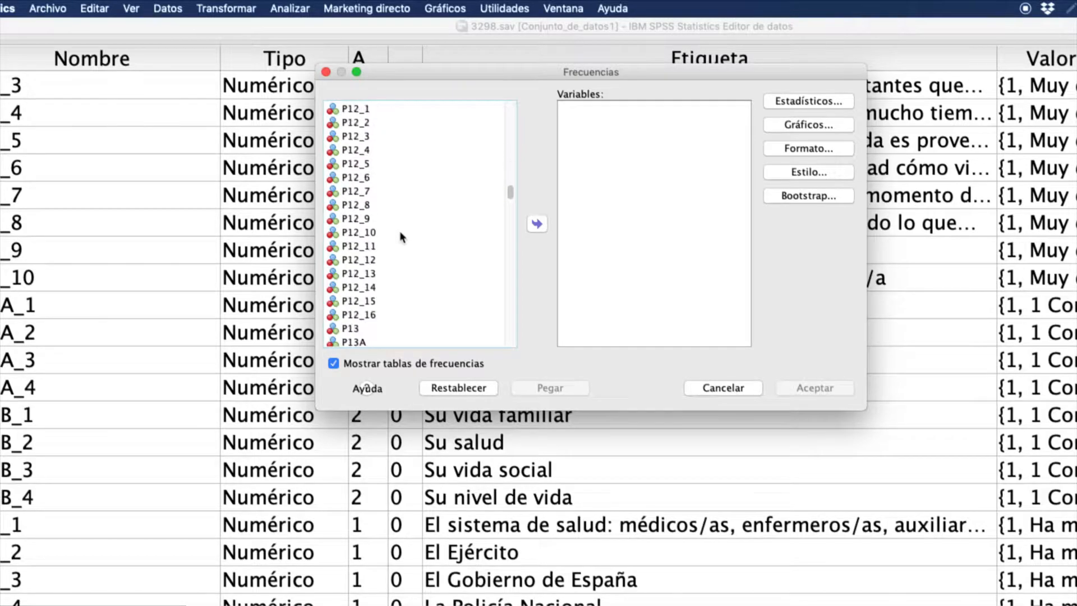
{"action": "scroll", "coordinate": [399, 233], "scroll_direction": "down", "scroll_amount": 5}
{"action": "left_click", "coordinate": [381, 246]}
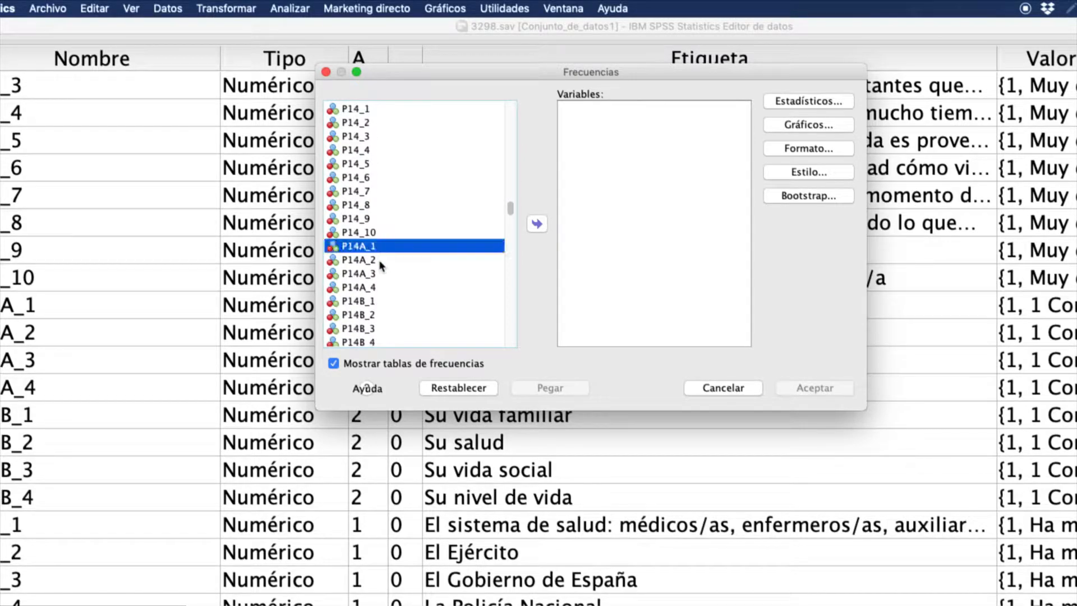
{"action": "left_click", "coordinate": [379, 287], "text": "shift"}
{"action": "left_click", "coordinate": [538, 224]}
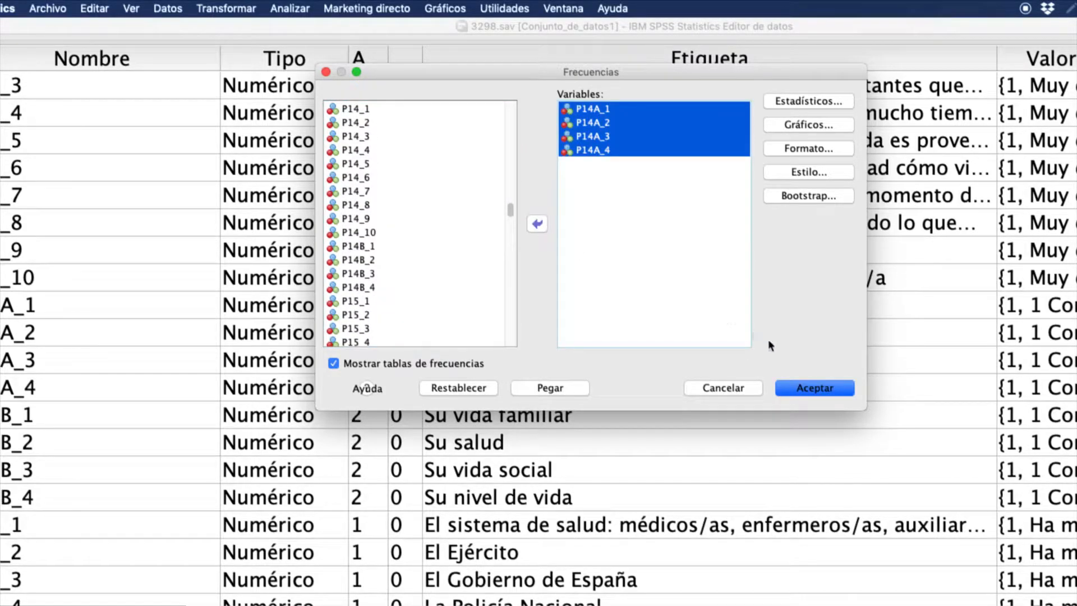
{"action": "left_click", "coordinate": [815, 388]}
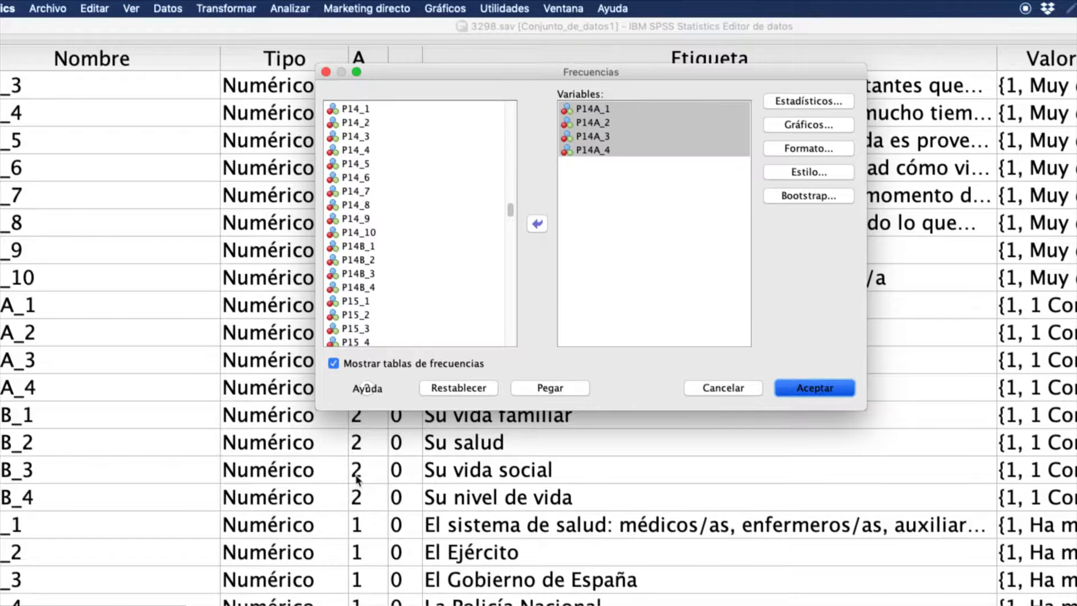
{"action": "key", "text": "Return"}
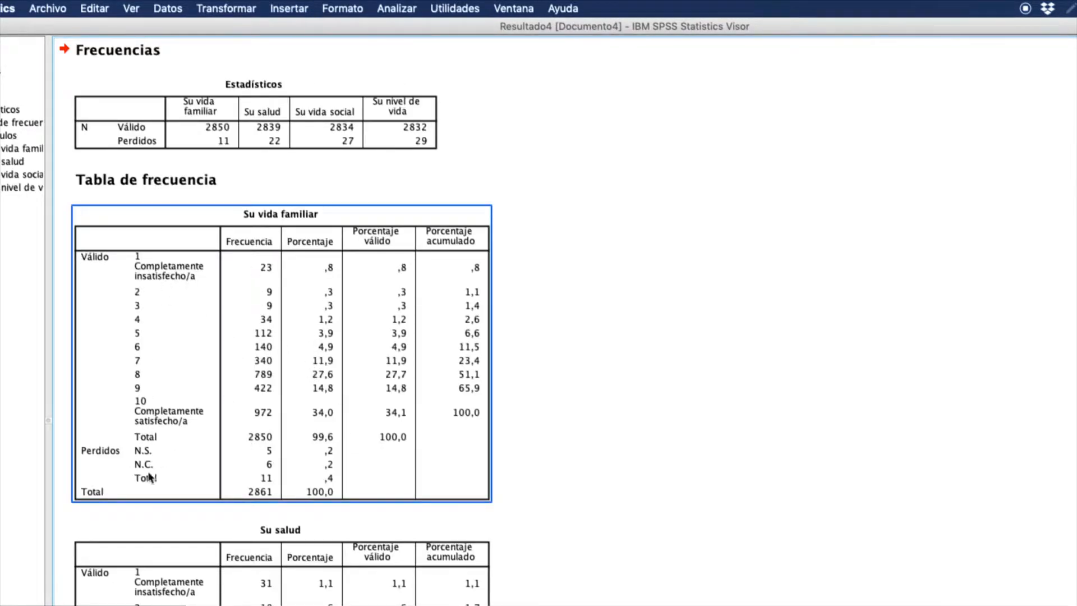
- Review the missing-value rows of the four frequency tables and the sum formula on the whiteboard, returning to the SPSS data editor
{"action": "scroll", "coordinate": [151, 460], "scroll_direction": "down", "scroll_amount": 1}
{"action": "scroll", "coordinate": [152, 461], "scroll_direction": "down", "scroll_amount": 20}
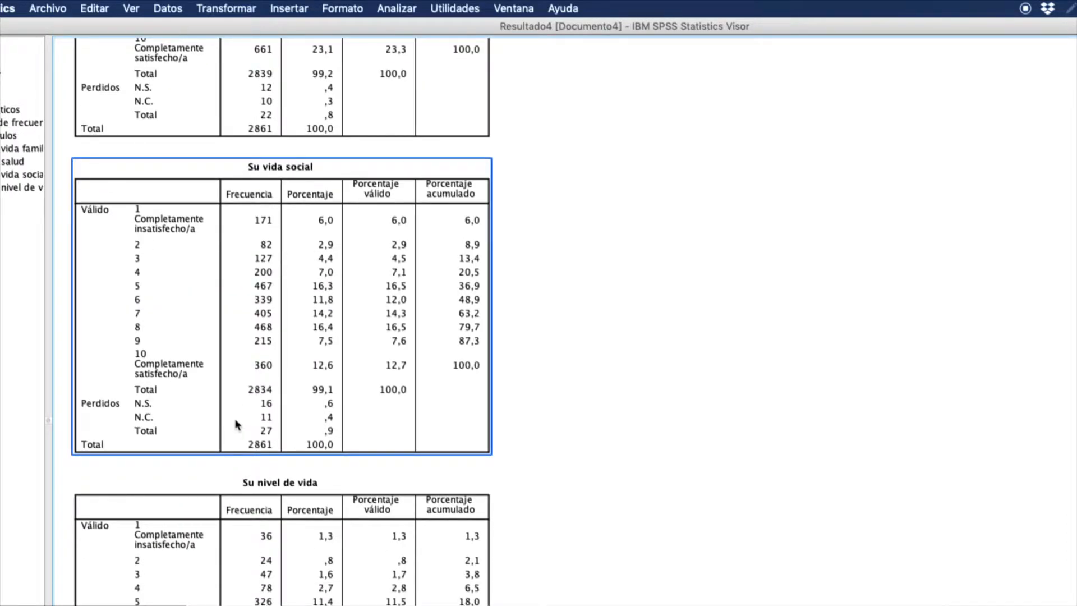
{"action": "key", "text": "super+grave"}
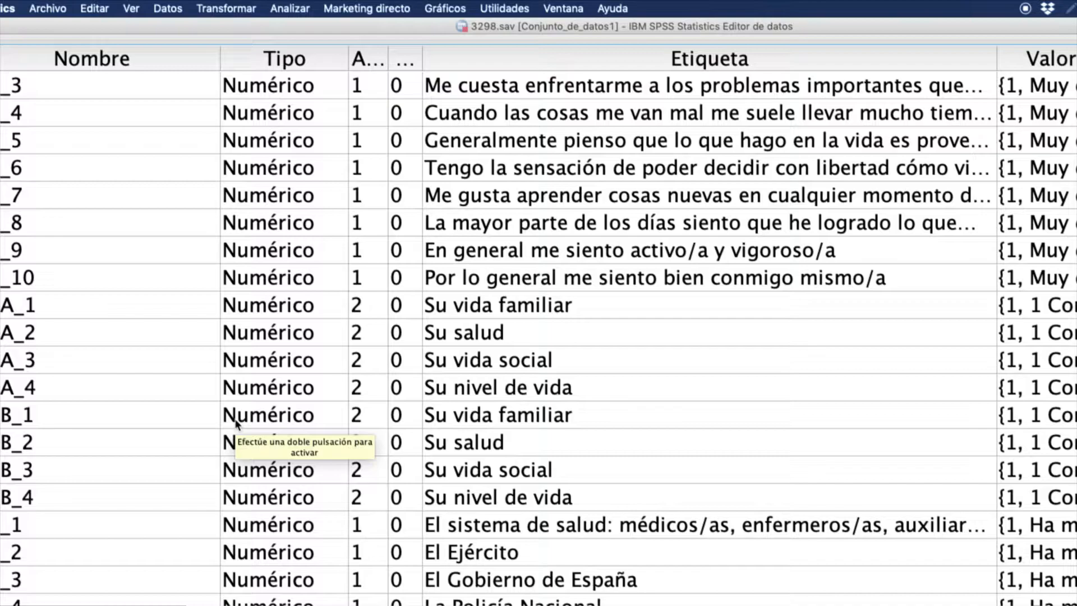
{"action": "key", "text": "super+Tab"}
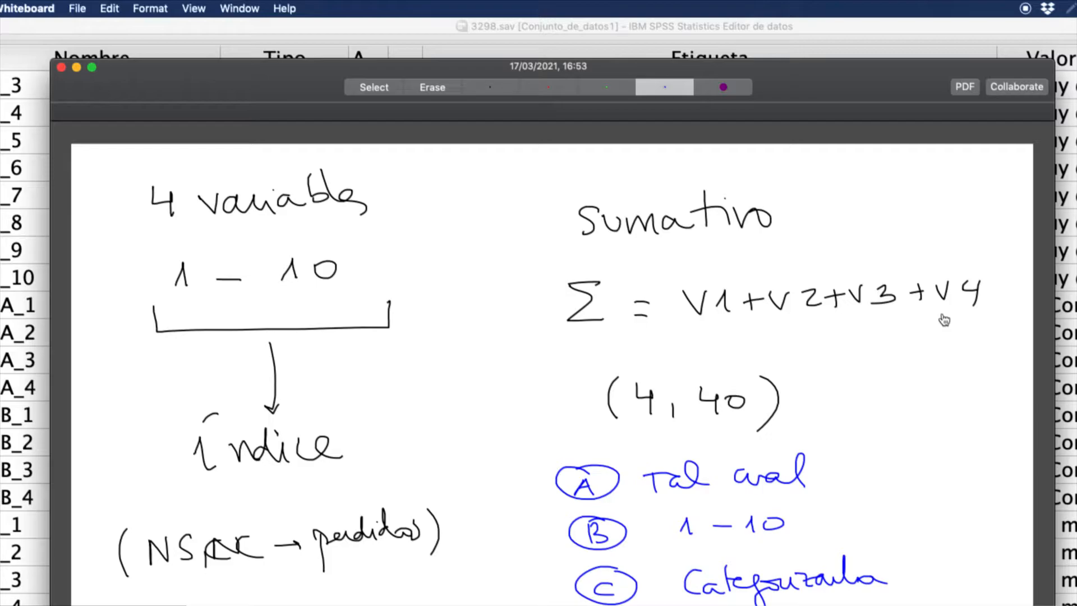
{"action": "key", "text": "super+Tab"}
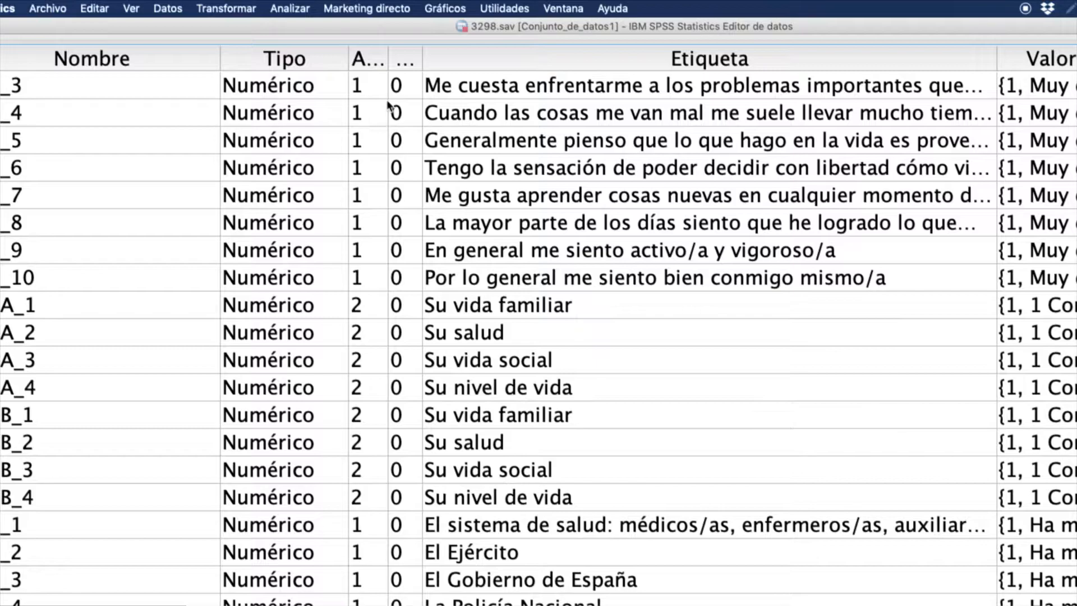
- Start computing a new variable named IND_SATIS_PANDEMIA and label it "Índice de satisfacción pandemia"
{"action": "left_click", "coordinate": [217, 9]}
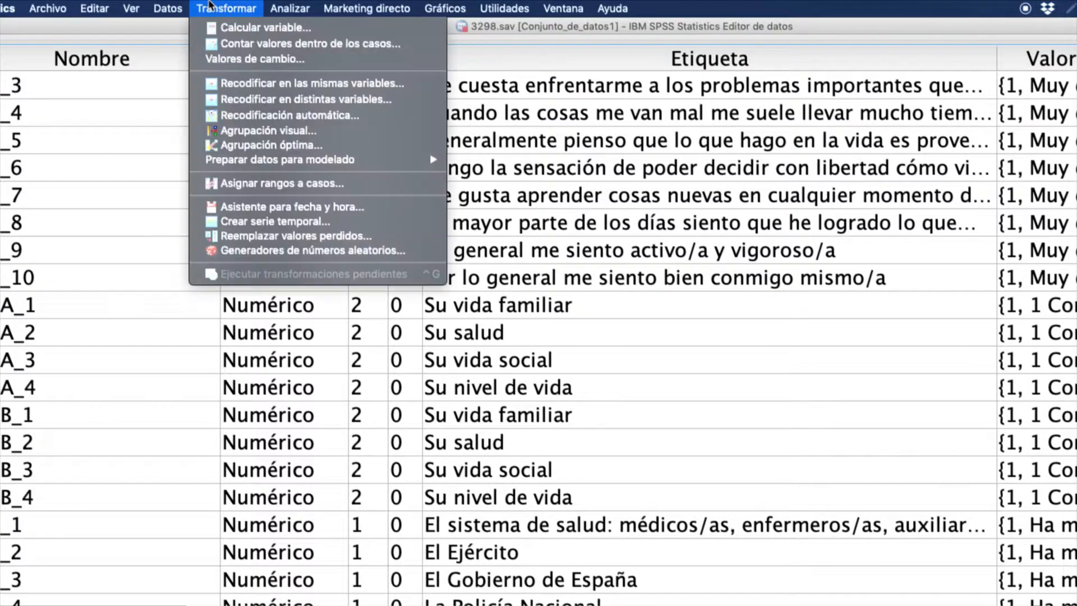
{"action": "left_click", "coordinate": [265, 28]}
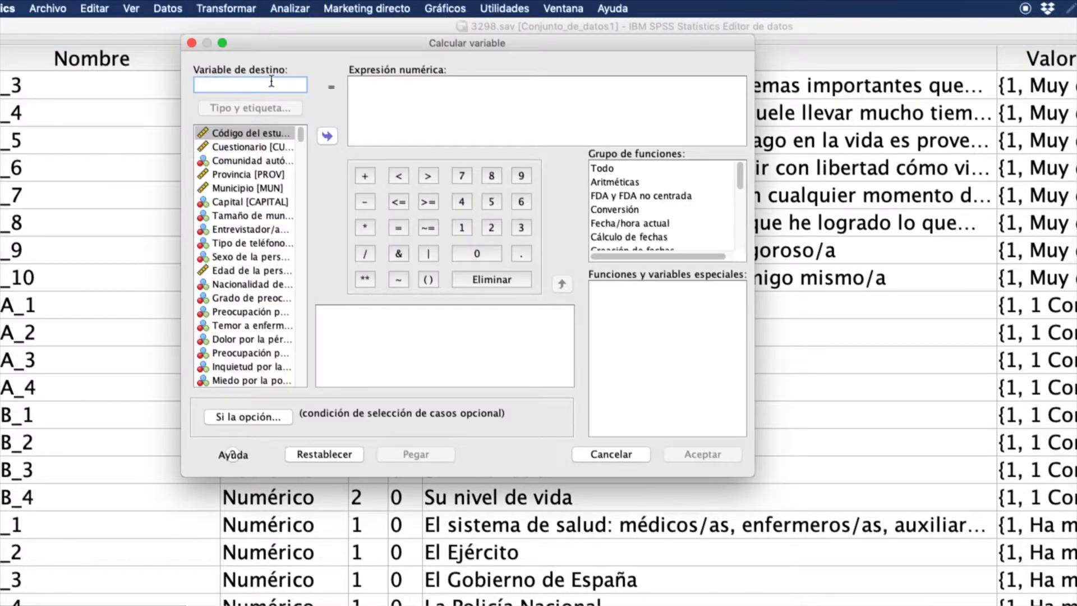
{"action": "type", "text": "IND_SATIS_"}
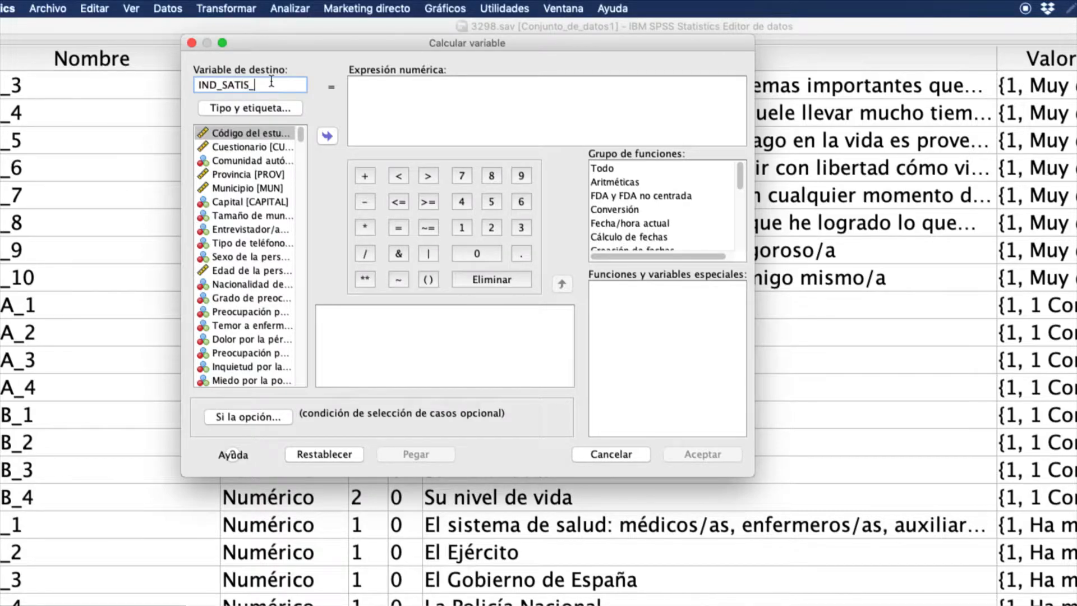
{"action": "type", "text": "PANDEMIA"}
{"action": "left_click", "coordinate": [281, 107]}
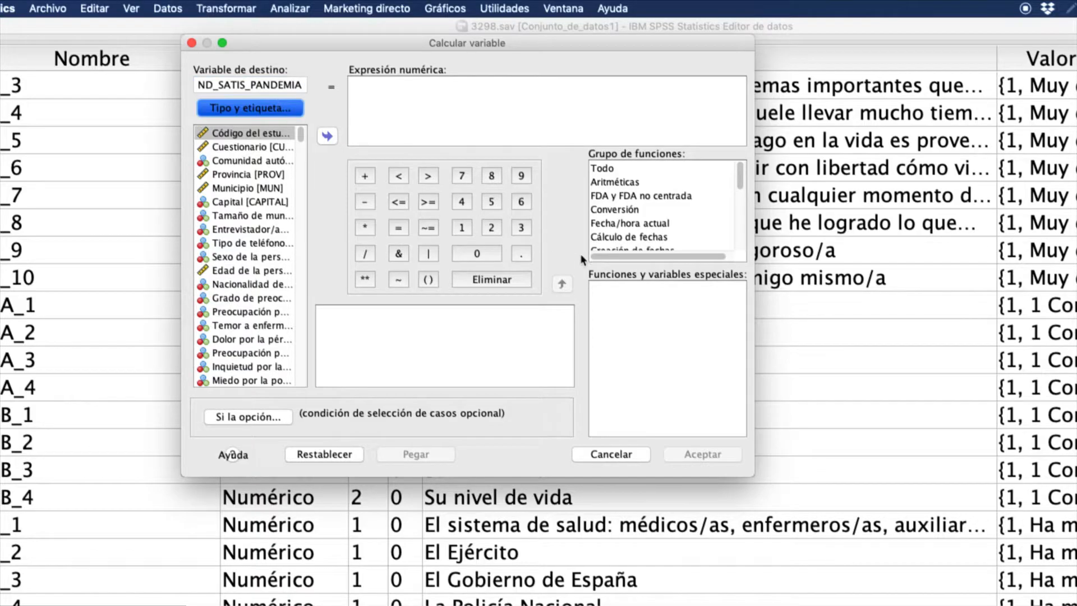
{"action": "left_click", "coordinate": [519, 213]}
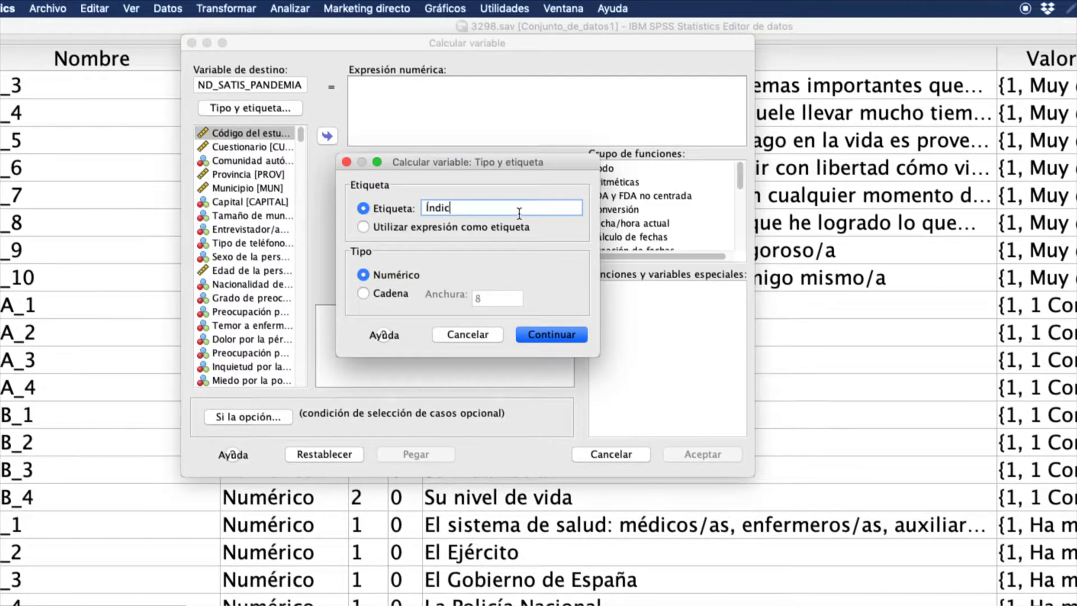
{"action": "type", "text": "Índice de satisfacción pandemia"}
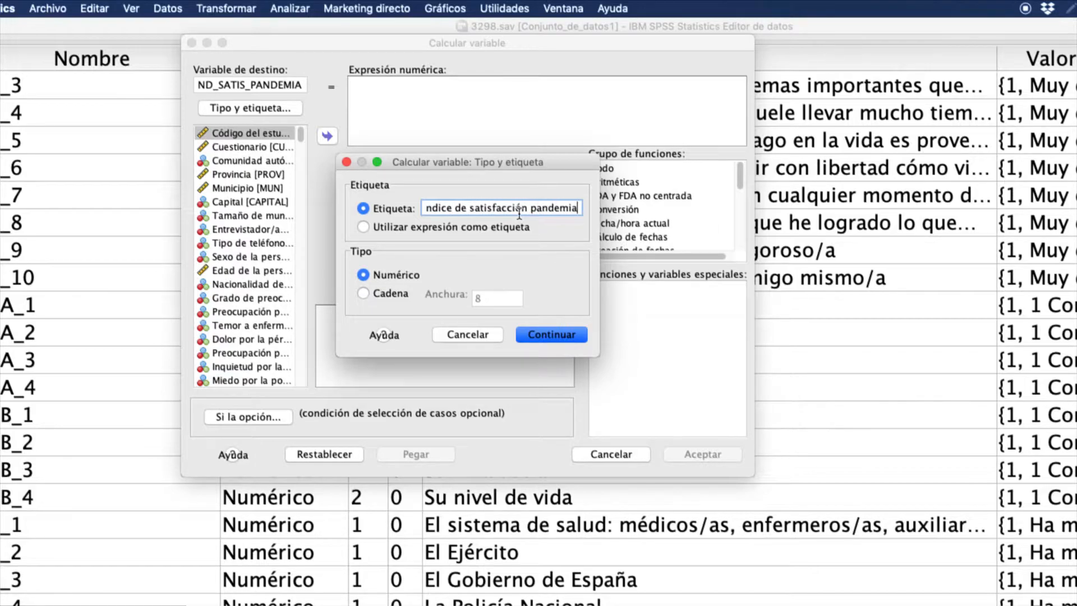
{"action": "left_click", "coordinate": [563, 335]}
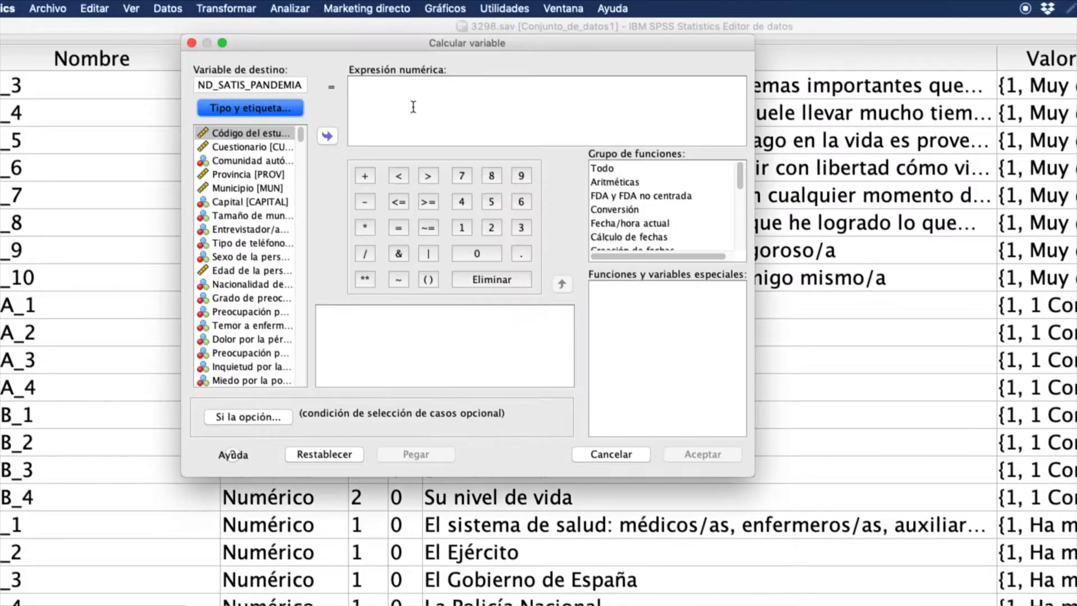
- Switch to the whiteboard, underline the sum formula V1+V2+V3+V4, and return to the SPSS variable computation
{"action": "key", "text": "super+Tab"}
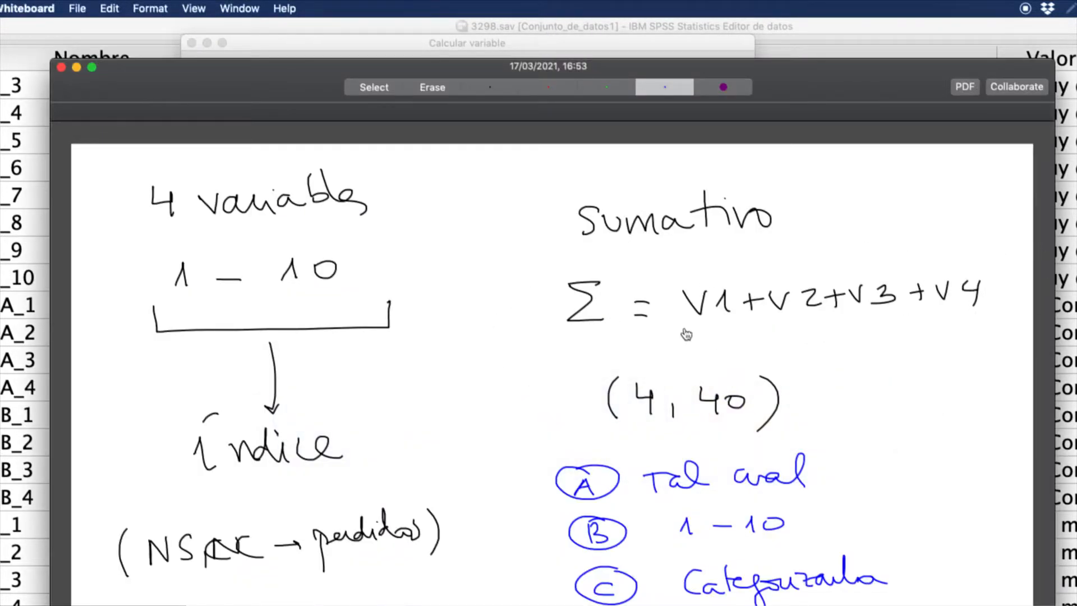
{"action": "left_click_drag", "start_coordinate": [627, 341], "coordinate": [876, 333]}
{"action": "key", "text": "super+Tab"}
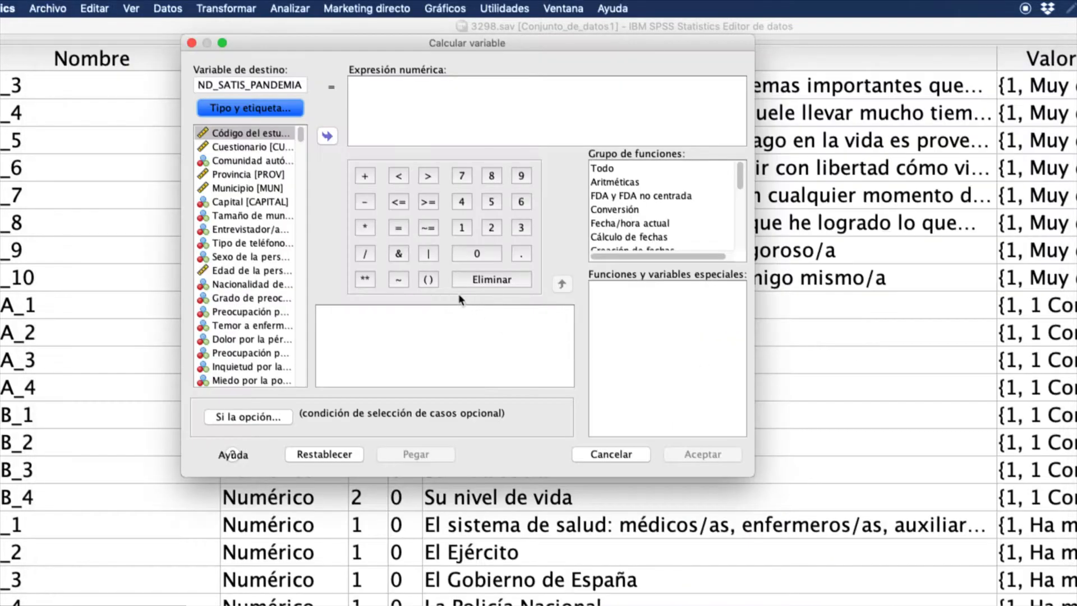
- List the source variables of the computation by name and find the P14A items
{"action": "right_click", "coordinate": [257, 215]}
{"action": "left_click", "coordinate": [254, 151]}
{"action": "scroll", "coordinate": [264, 269], "scroll_direction": "down", "scroll_amount": 15}
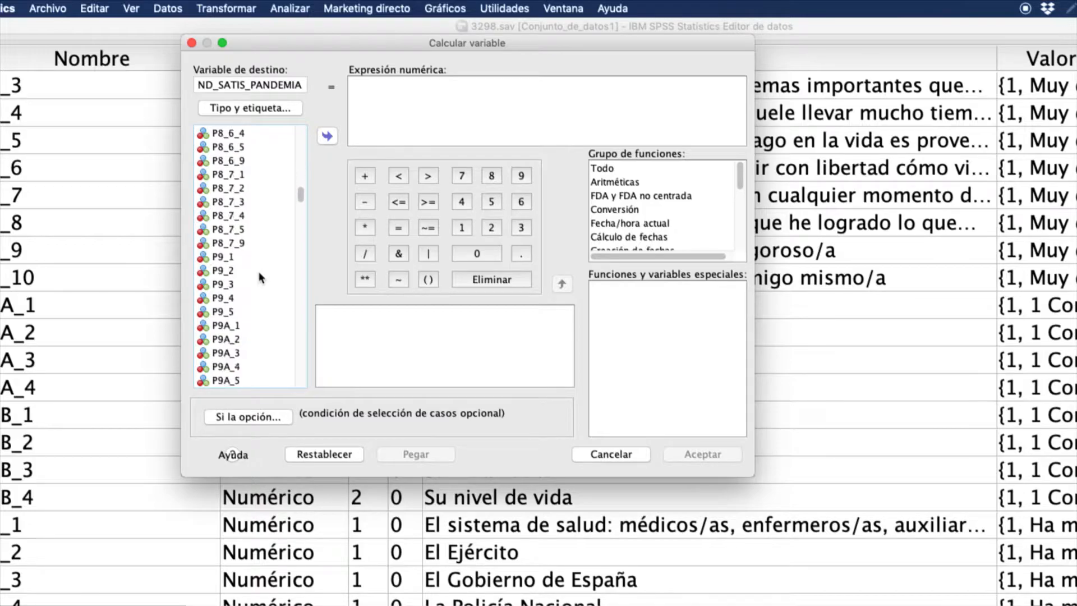
{"action": "scroll", "coordinate": [258, 275], "scroll_direction": "down", "scroll_amount": 10}
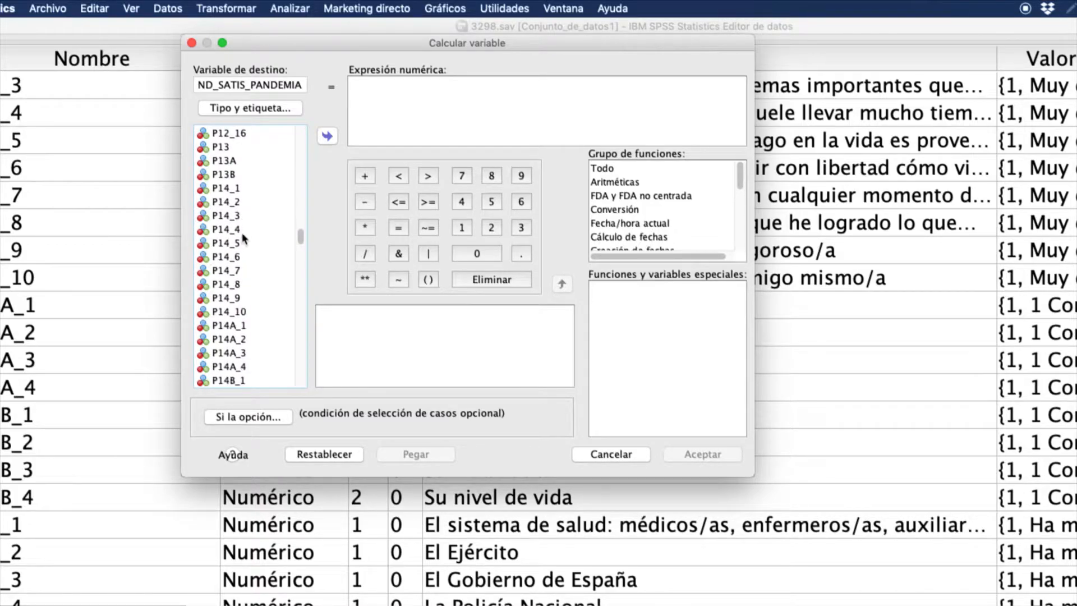
- Build the numeric expression P14A_1 + P14A_2 + P14A_3 + P14A_4 from the source variables
{"action": "left_click", "coordinate": [230, 202]}
{"action": "left_click", "coordinate": [327, 136]}
{"action": "left_click", "coordinate": [365, 176]}
{"action": "left_click", "coordinate": [274, 216]}
{"action": "left_click", "coordinate": [327, 135]}
{"action": "left_click", "coordinate": [364, 176]}
{"action": "left_click", "coordinate": [274, 229]}
{"action": "left_click", "coordinate": [326, 135]}
{"action": "left_click", "coordinate": [364, 176]}
{"action": "left_click", "coordinate": [251, 245]}
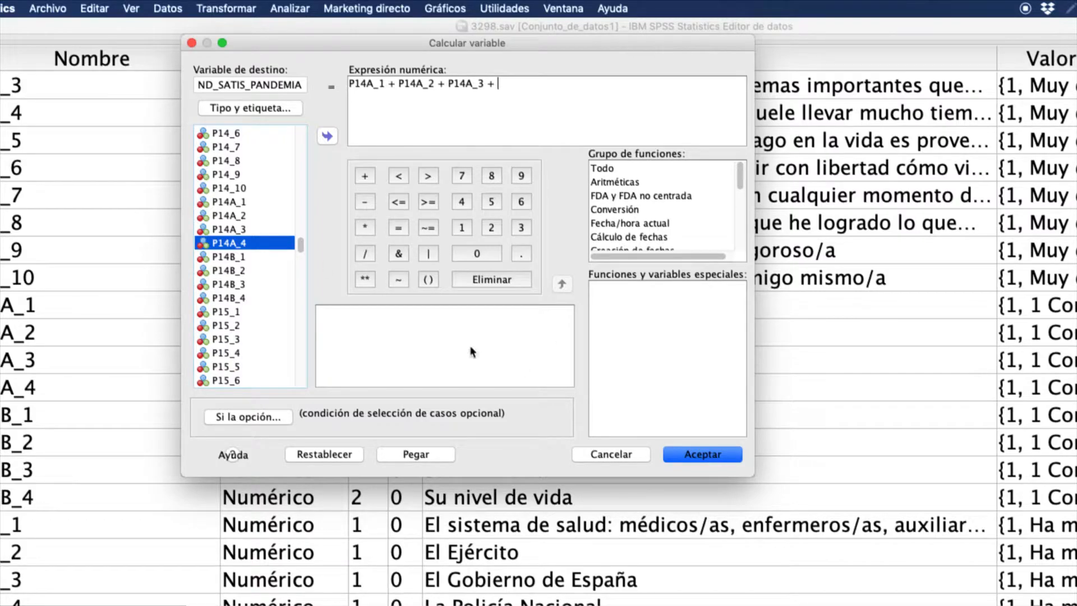
{"action": "left_click", "coordinate": [328, 135]}
- Check the finished sum expression and run the computation of the index variable
{"action": "triple_click", "coordinate": [545, 81]}
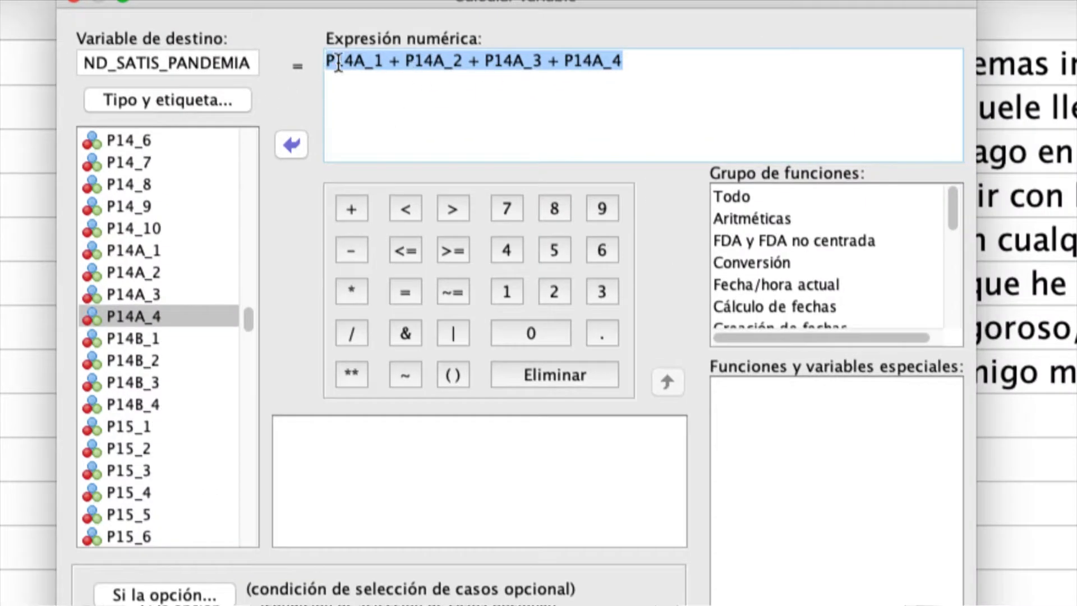
{"action": "left_click", "coordinate": [540, 124]}
{"action": "scroll", "coordinate": [739, 304], "scroll_direction": "down", "scroll_amount": 3}
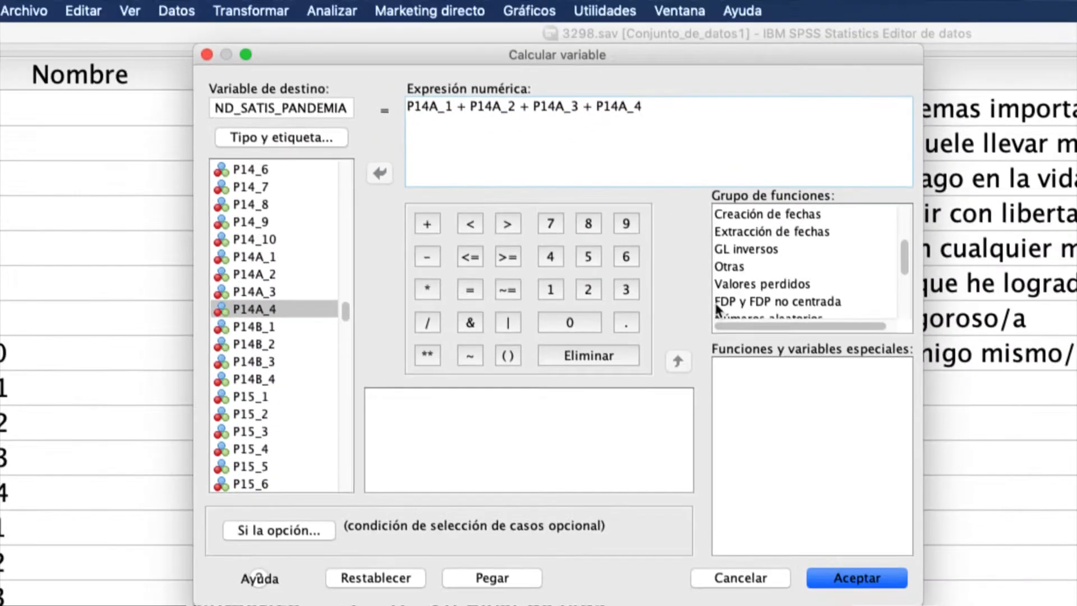
{"action": "left_click", "coordinate": [841, 574]}
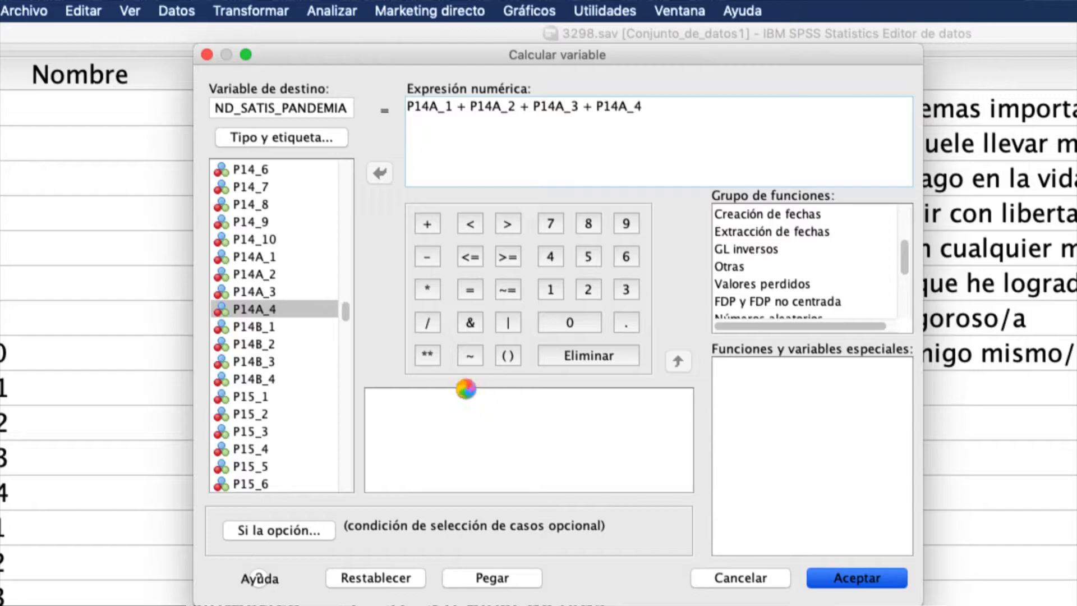
- Return to the data editor and check the name and label of the new index variable at the end of the variable list
{"action": "scroll", "coordinate": [454, 385], "scroll_direction": "down", "scroll_amount": 3}
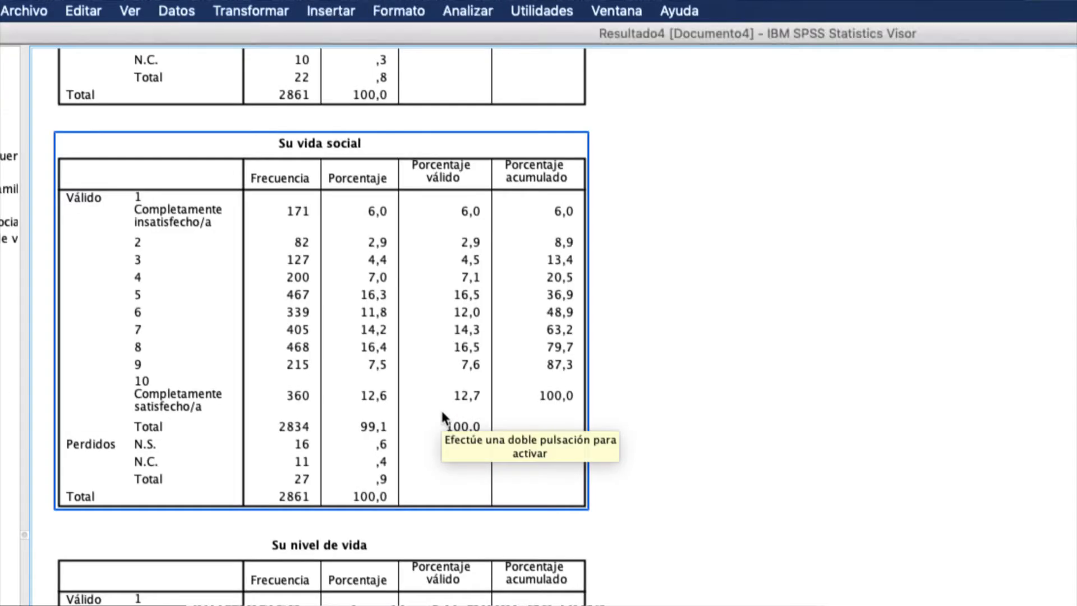
{"action": "key", "text": "super+grave"}
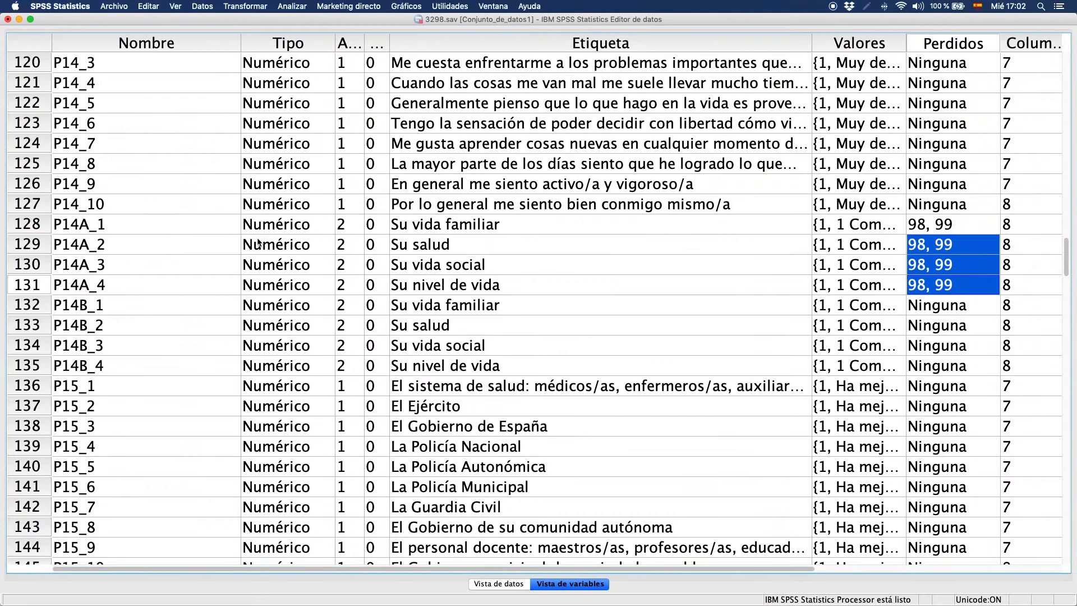
{"action": "scroll", "coordinate": [259, 242], "scroll_direction": "down", "scroll_amount": 20}
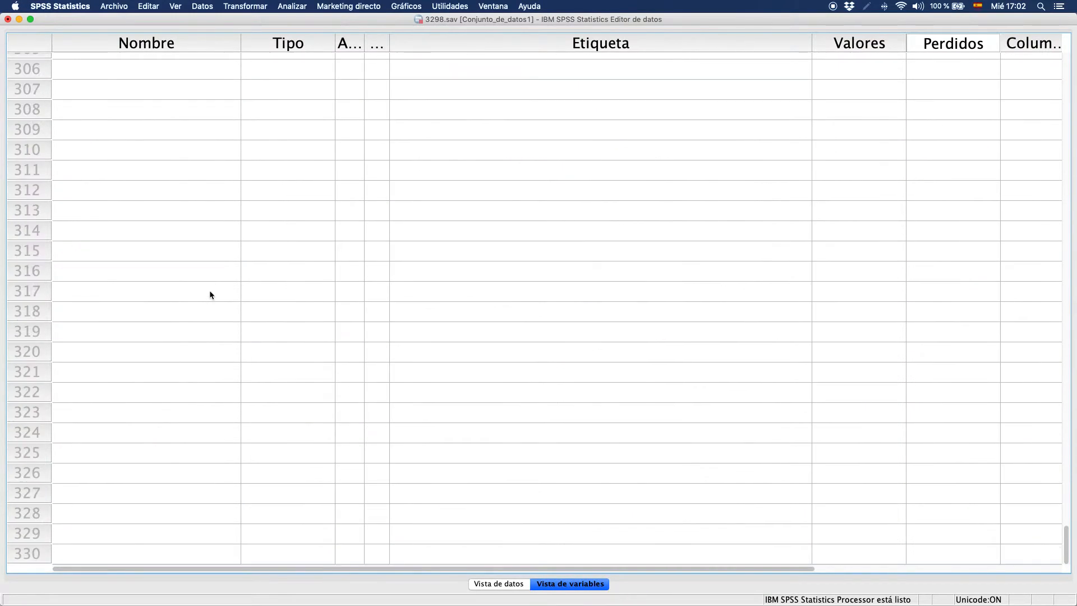
{"action": "scroll", "coordinate": [210, 291], "scroll_direction": "up", "scroll_amount": 6}
{"action": "scroll", "coordinate": [210, 289], "scroll_direction": "down", "scroll_amount": 2}
{"action": "left_click_drag", "start_coordinate": [183, 247], "coordinate": [704, 238]}
{"action": "left_click", "coordinate": [705, 238]}
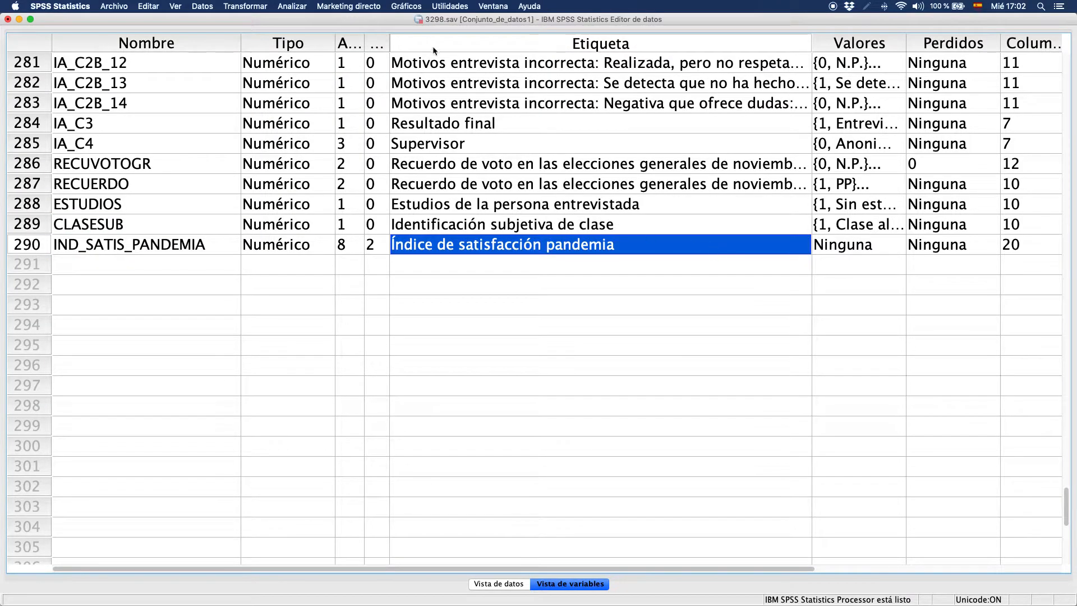
- Reset the Frequencies analysis, add only the "Índice de satisfacción pandemia" variable, and run it
{"action": "left_click", "coordinate": [292, 6]}
{"action": "mouse_move", "coordinate": [328, 31]}
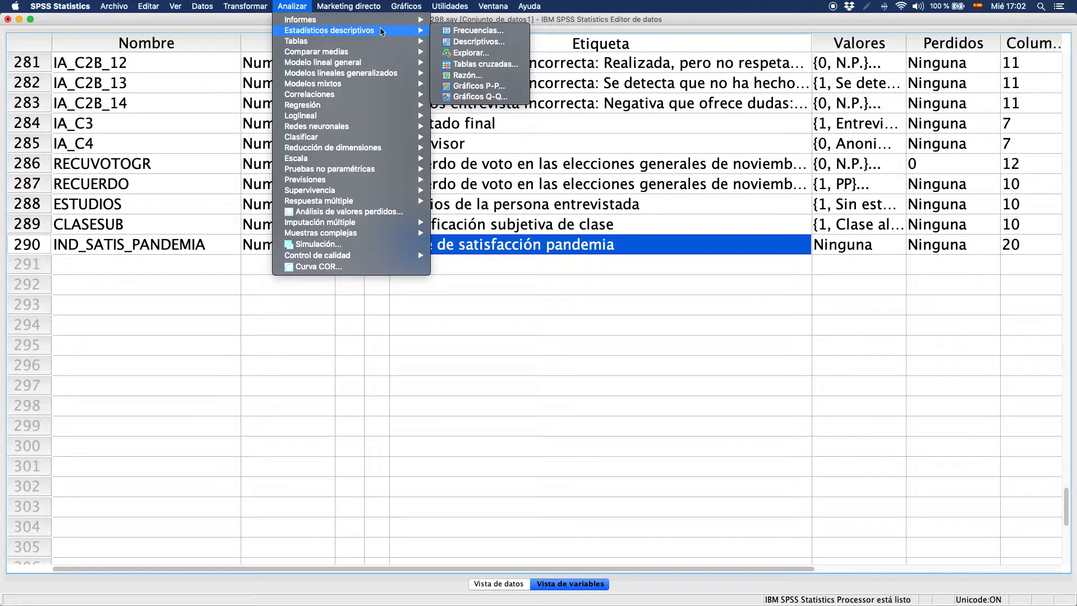
{"action": "left_click", "coordinate": [477, 30]}
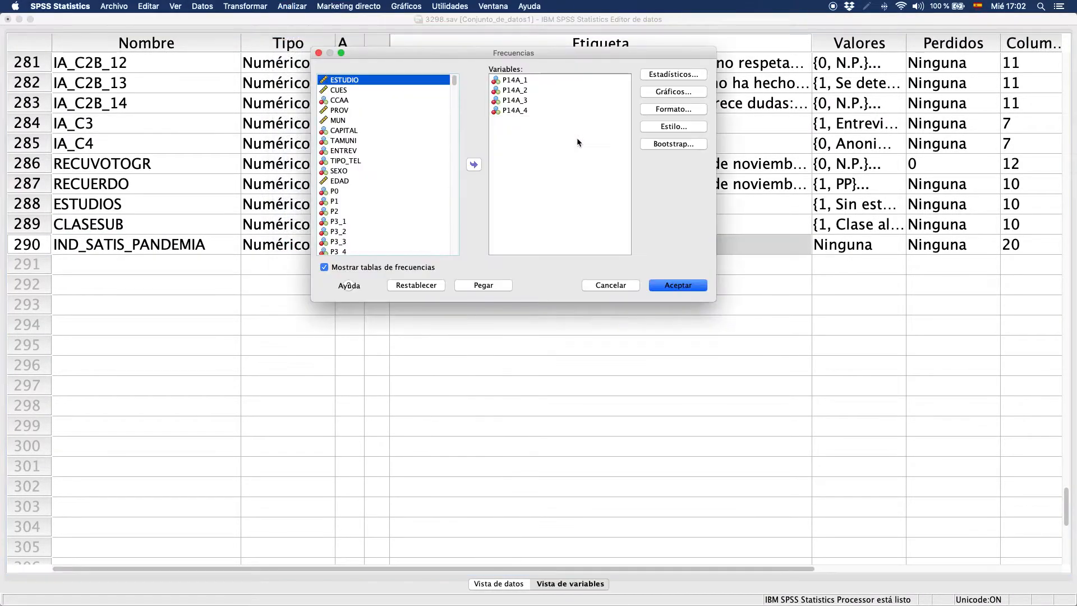
{"action": "left_click", "coordinate": [426, 286]}
{"action": "left_click_drag", "start_coordinate": [453, 80], "coordinate": [452, 249]}
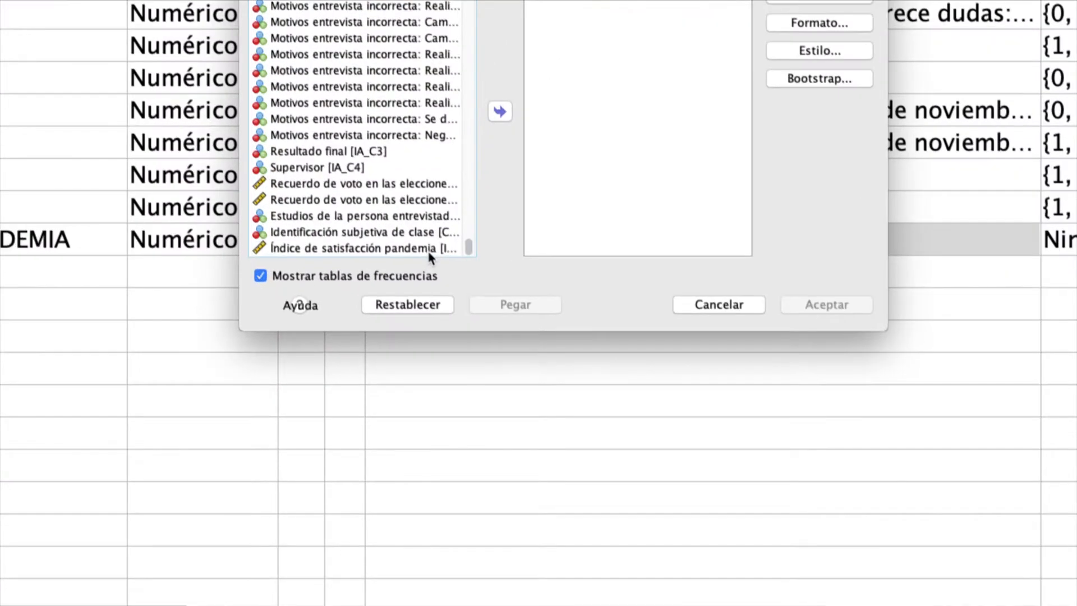
{"action": "left_click", "coordinate": [438, 250]}
{"action": "left_click", "coordinate": [474, 164]}
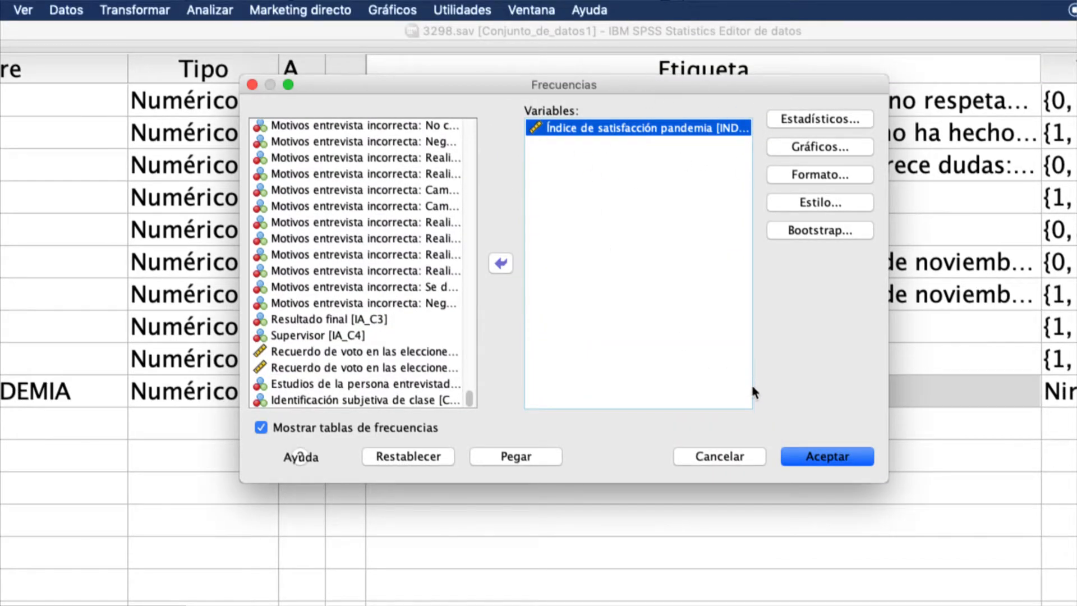
{"action": "left_click", "coordinate": [807, 450]}
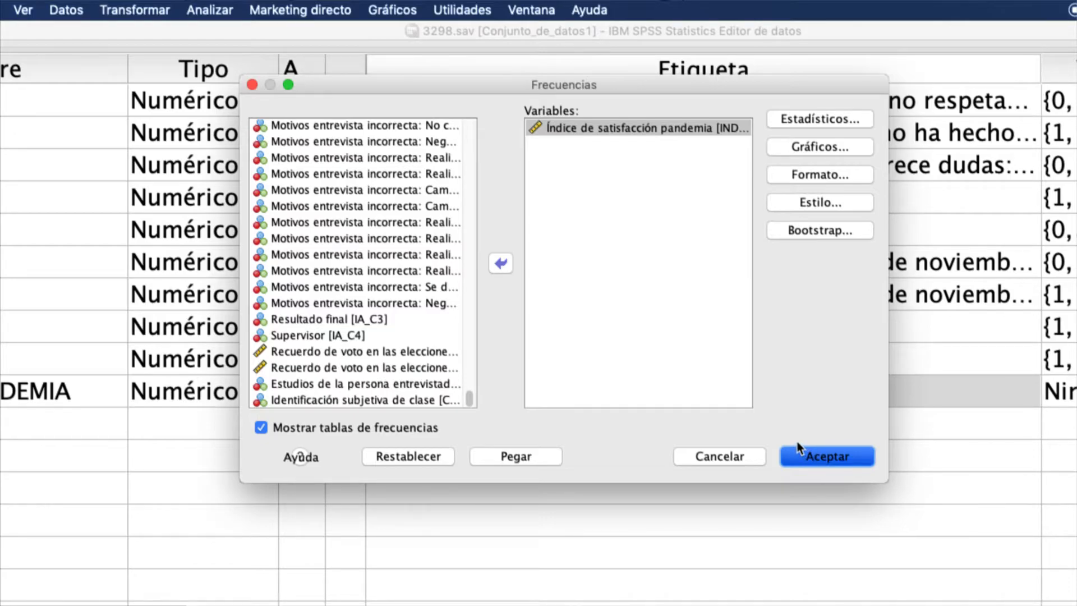
{"action": "left_click", "coordinate": [796, 443]}
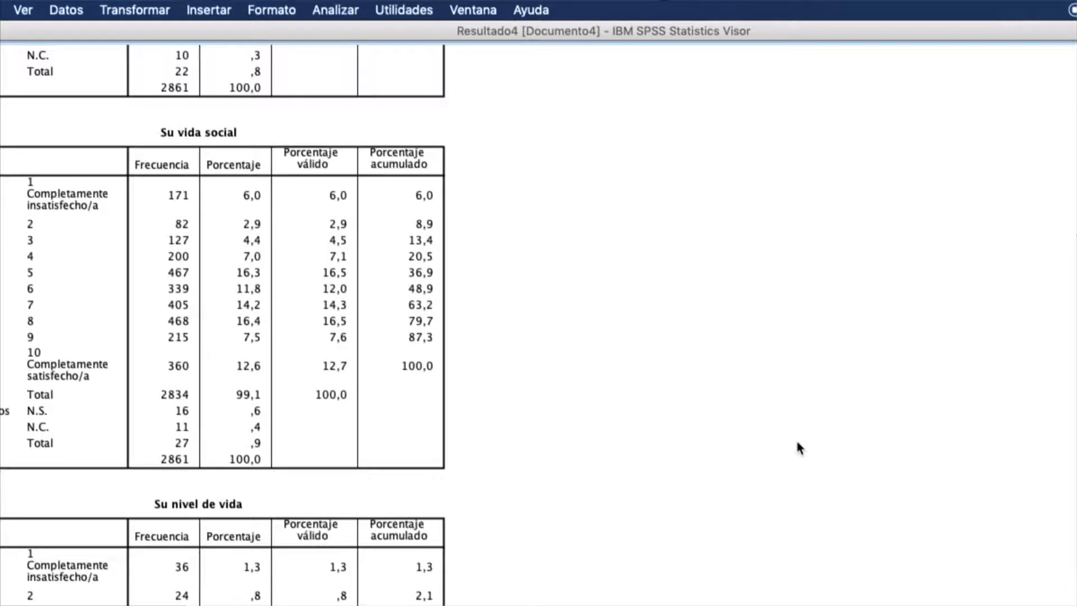
- Review the index's frequency table in the output, including its range of values and missing cases
{"action": "left_click", "coordinate": [197, 362]}
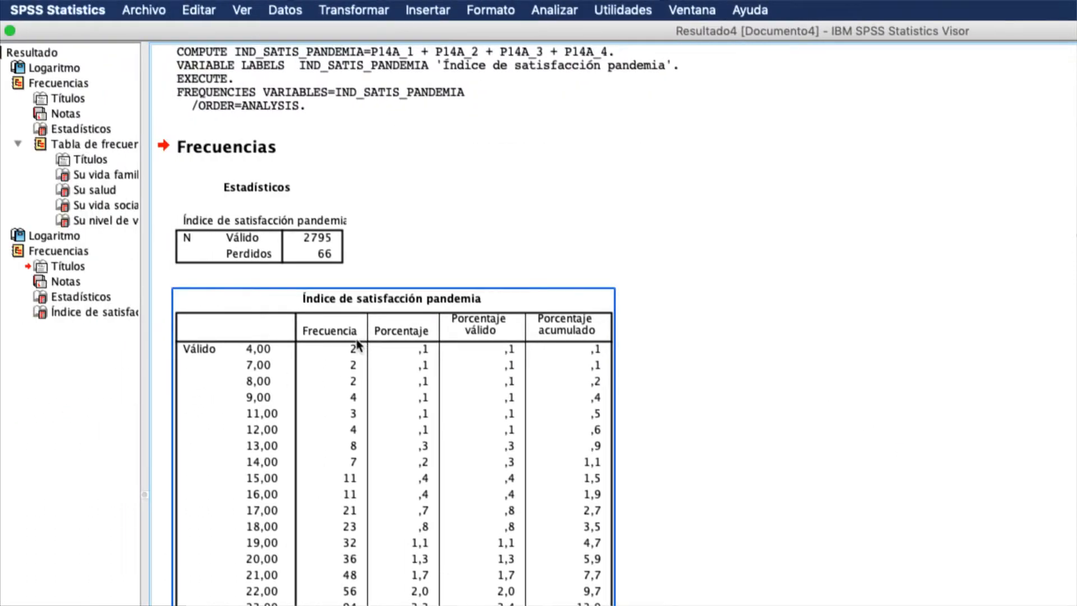
{"action": "scroll", "coordinate": [332, 348], "scroll_direction": "down", "scroll_amount": 2}
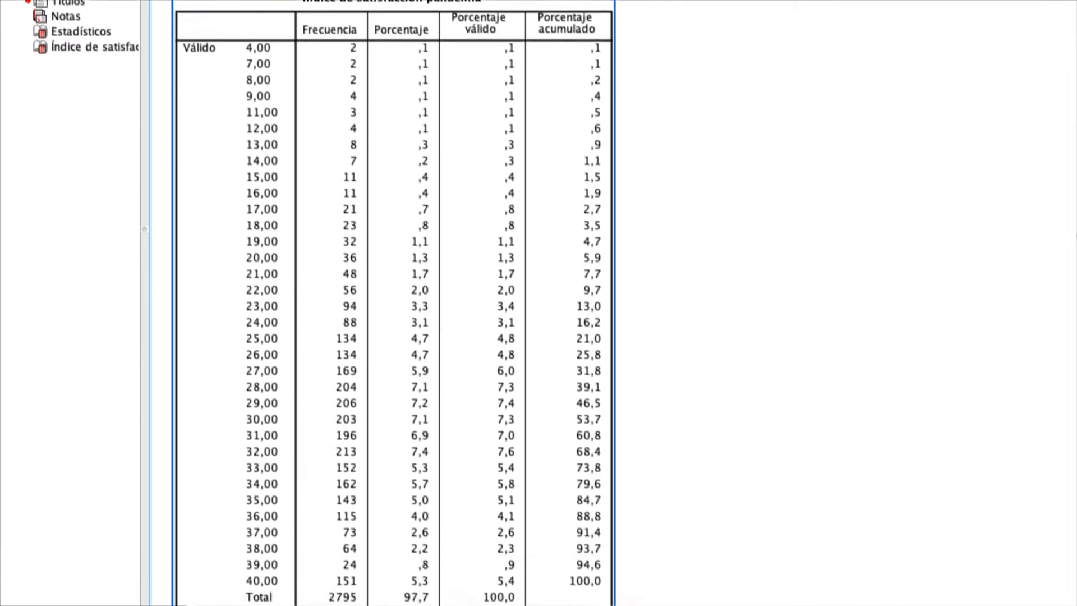
{"action": "left_click", "coordinate": [372, 533]}
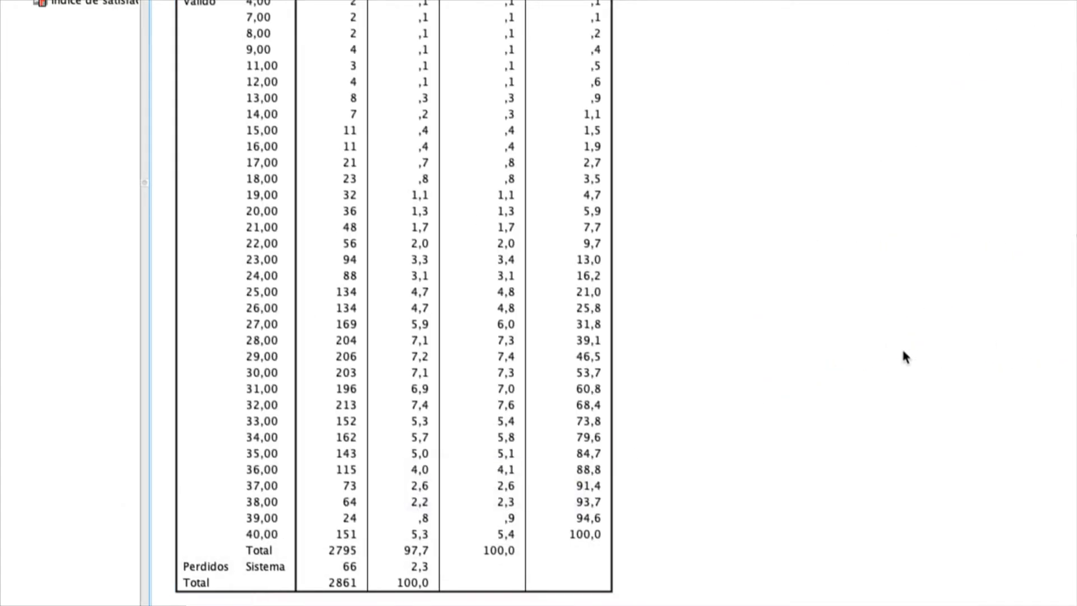
- Switch to the whiteboard, mark option A (Tal cual) with the green pen, and return to the SPSS output
{"action": "key", "text": "super+Tab"}
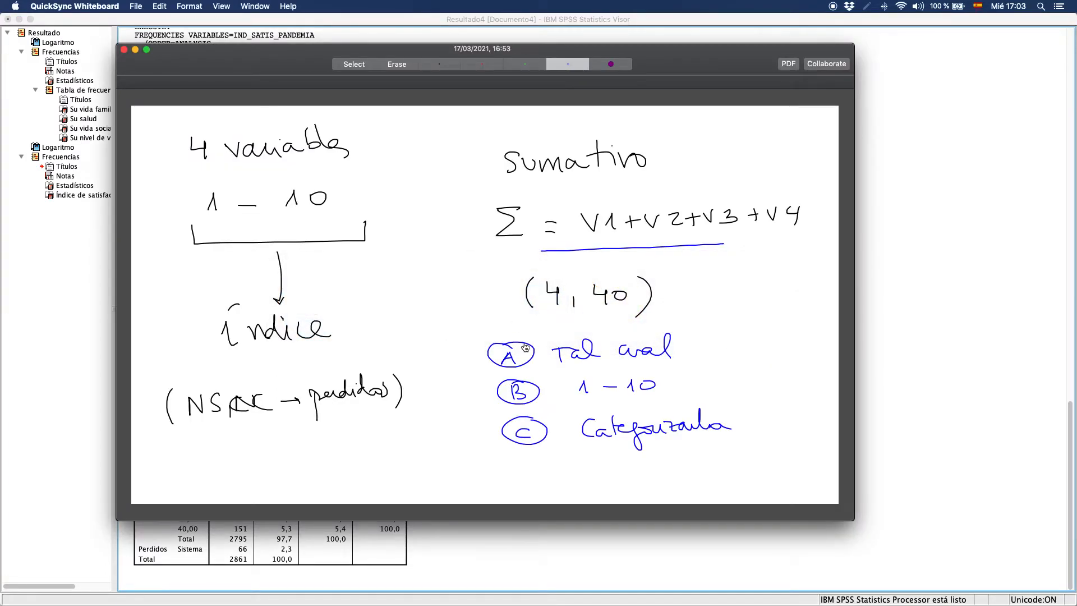
{"action": "left_click", "coordinate": [520, 64]}
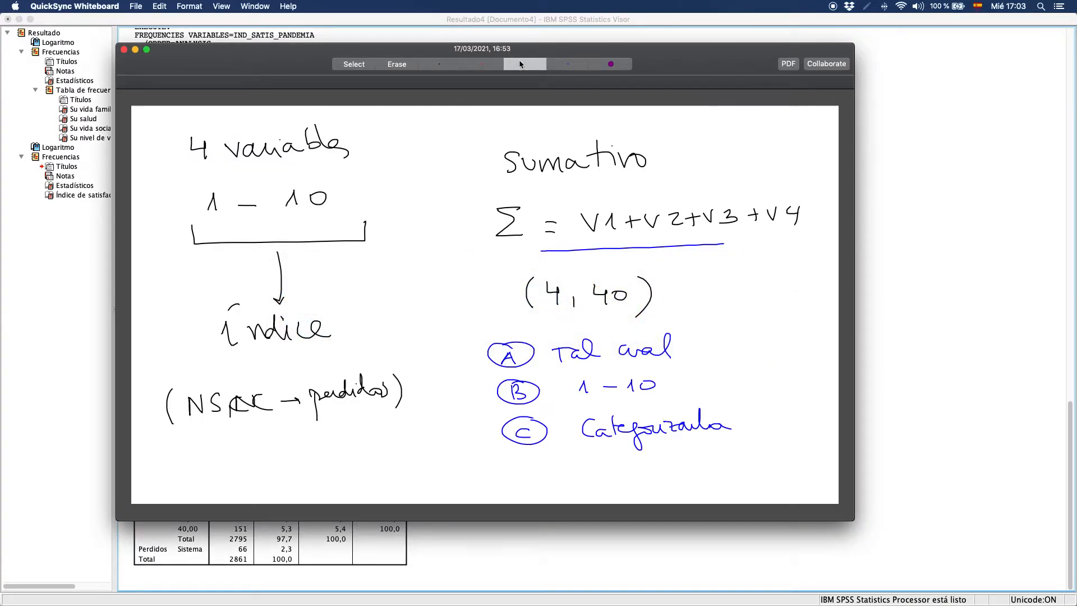
{"action": "mouse_move", "coordinate": [685, 339]}
{"action": "left_mouse_down"}
{"action": "mouse_move", "coordinate": [698, 353]}
{"action": "mouse_move", "coordinate": [733, 314]}
{"action": "left_mouse_up"}
{"action": "key", "text": "super+Tab"}
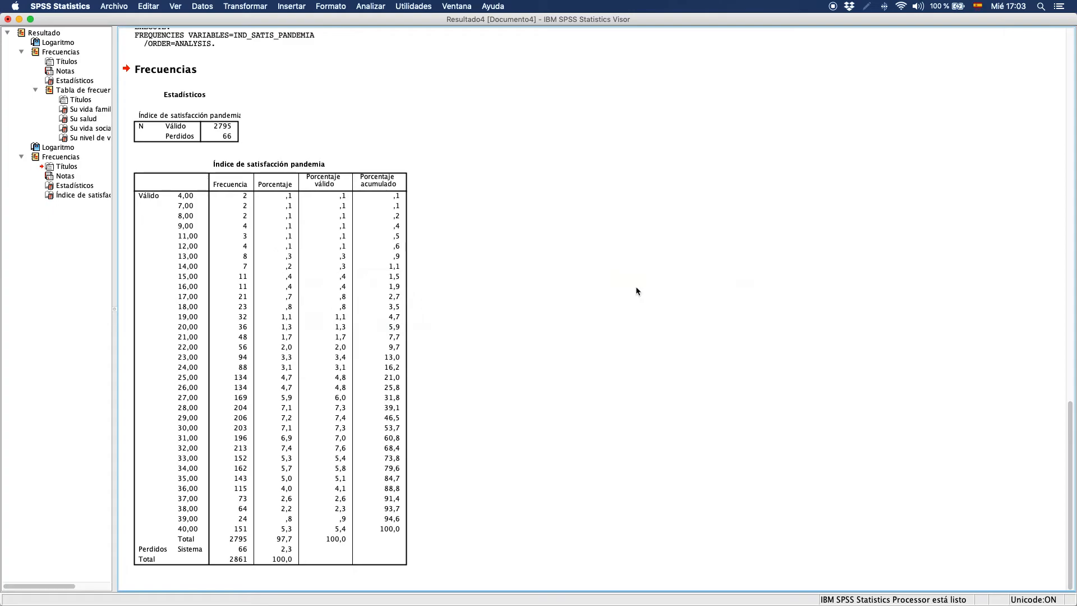
- Return to the data editor, reset the Compute Variable settings, and enter IND_SATIS_PANDEMIA / 4 as the numeric expression
{"action": "key", "text": "super+grave"}
{"action": "left_click", "coordinate": [303, 6]}
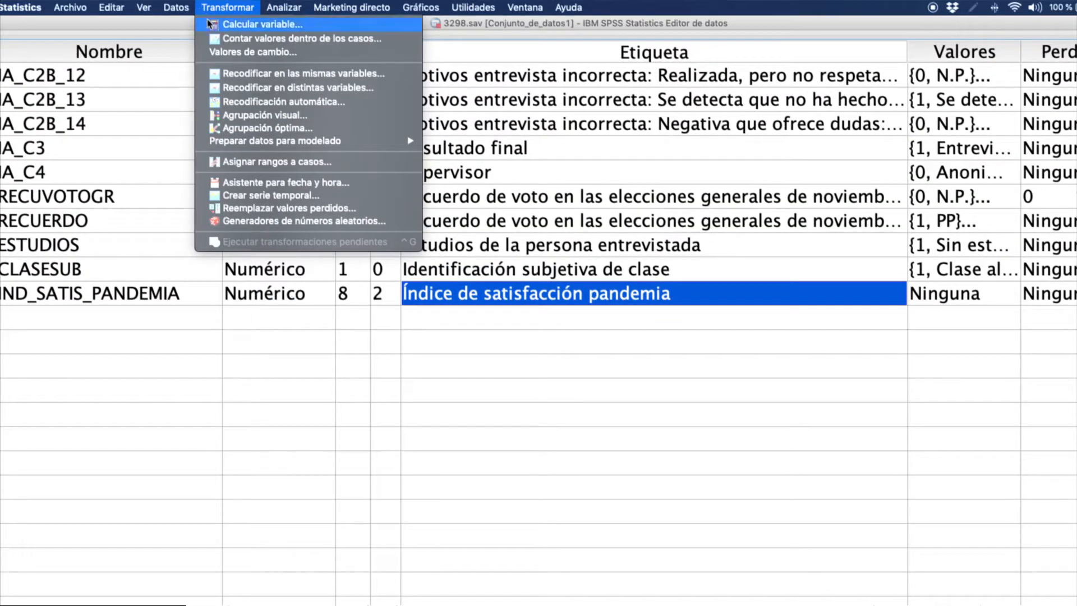
{"action": "left_click", "coordinate": [246, 25]}
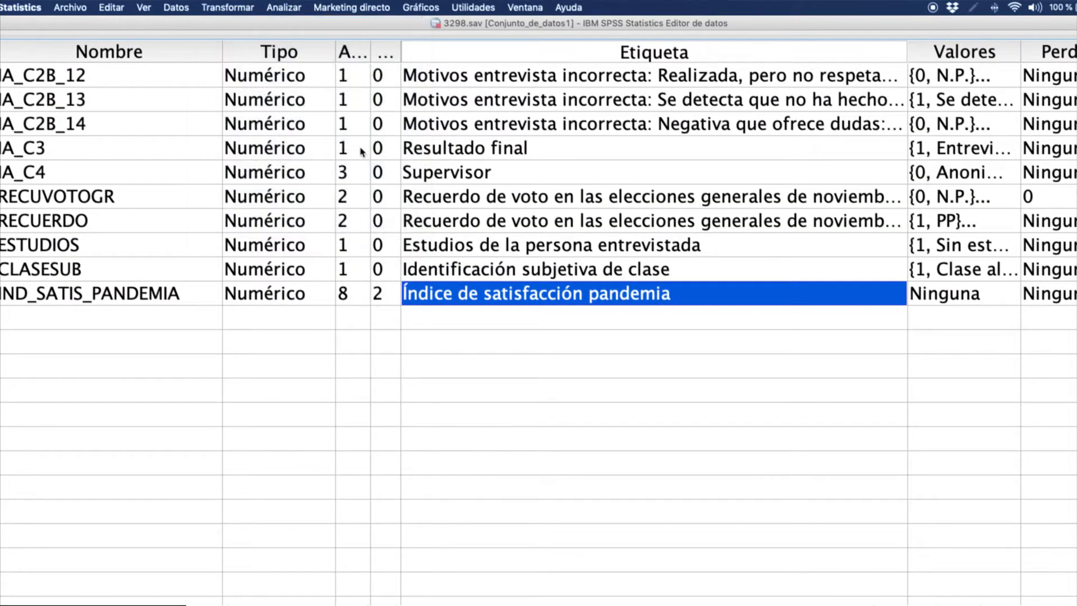
{"action": "left_click", "coordinate": [315, 401]}
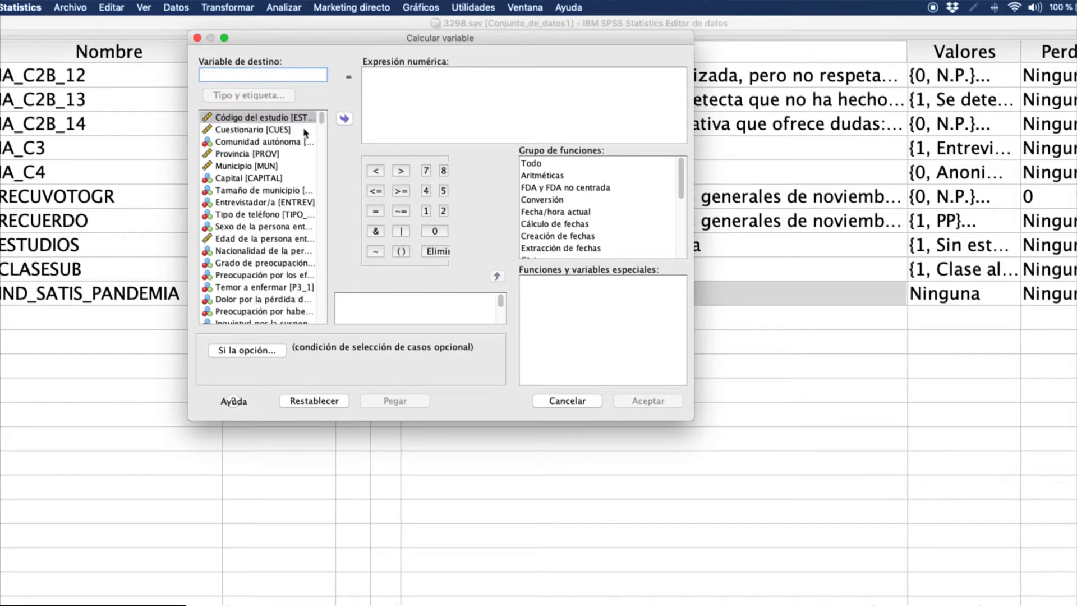
{"action": "left_click_drag", "start_coordinate": [321, 120], "coordinate": [304, 376]}
{"action": "left_click", "coordinate": [285, 319]}
{"action": "left_click", "coordinate": [344, 118]}
{"action": "type", "text": "/ 4"}
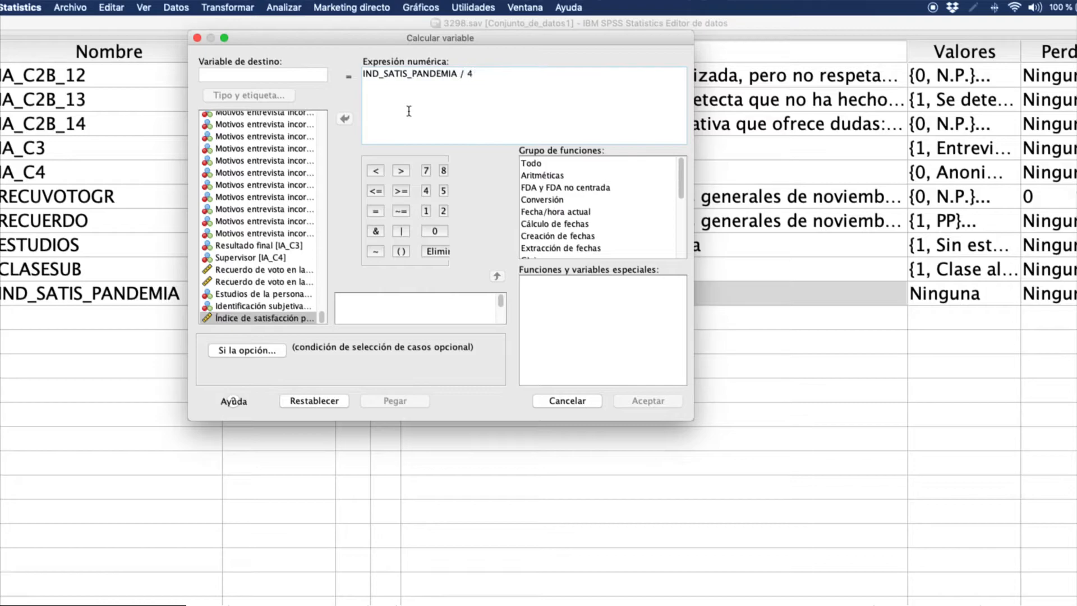
- Name the target variable IND_SATIS_PANDEMIA10 and run the computation
{"action": "left_click", "coordinate": [284, 76]}
{"action": "type", "text": "IND_SA"}
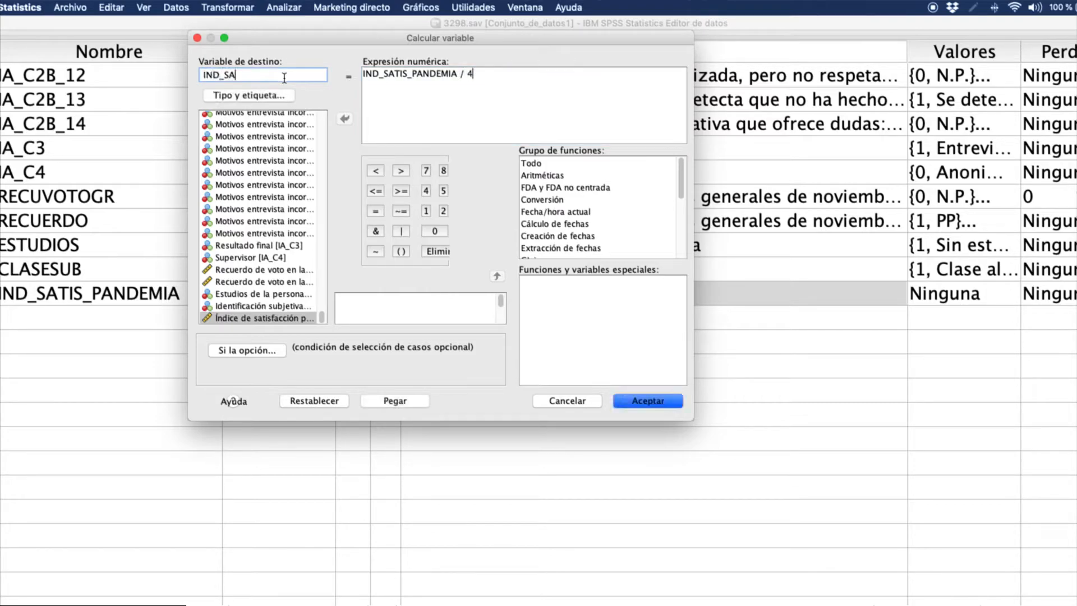
{"action": "type", "text": "TIS_PANDEMIA_10"}
{"action": "left_click", "coordinate": [668, 405]}
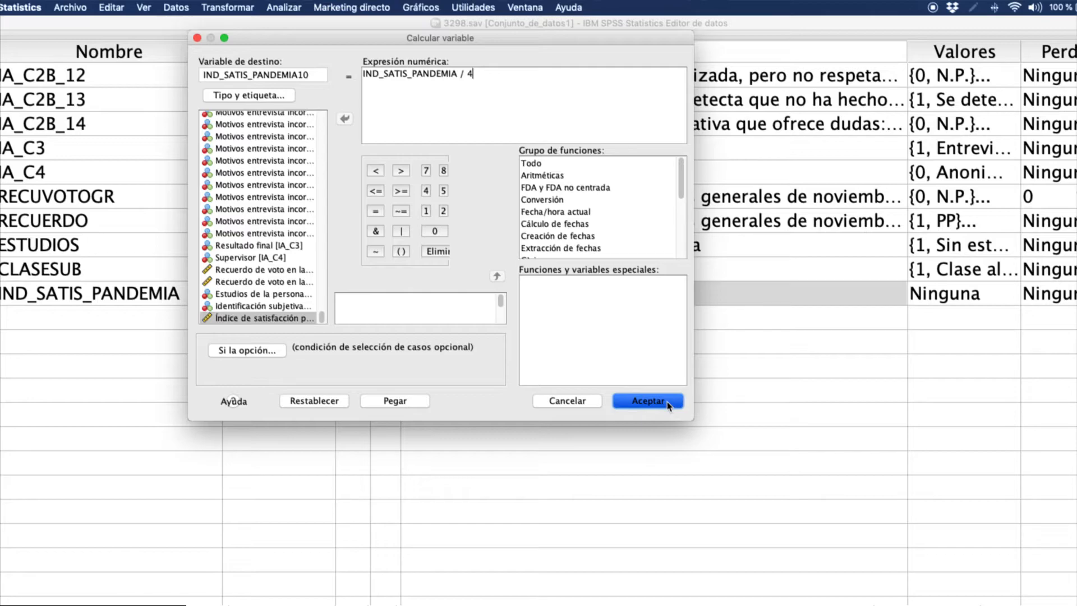
{"action": "left_click", "coordinate": [647, 400]}
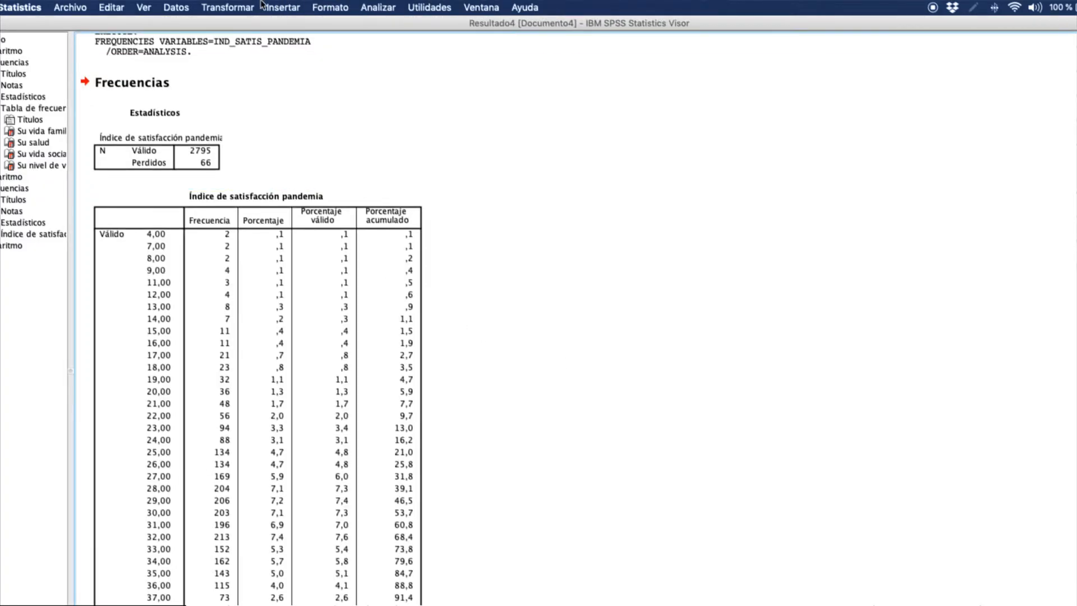
- Run Frequencies on IND_SATIS_PANDEMIA10 alone, removing the previous index from the analysis, and review its frequency table in the output
{"action": "key", "text": "super+grave"}
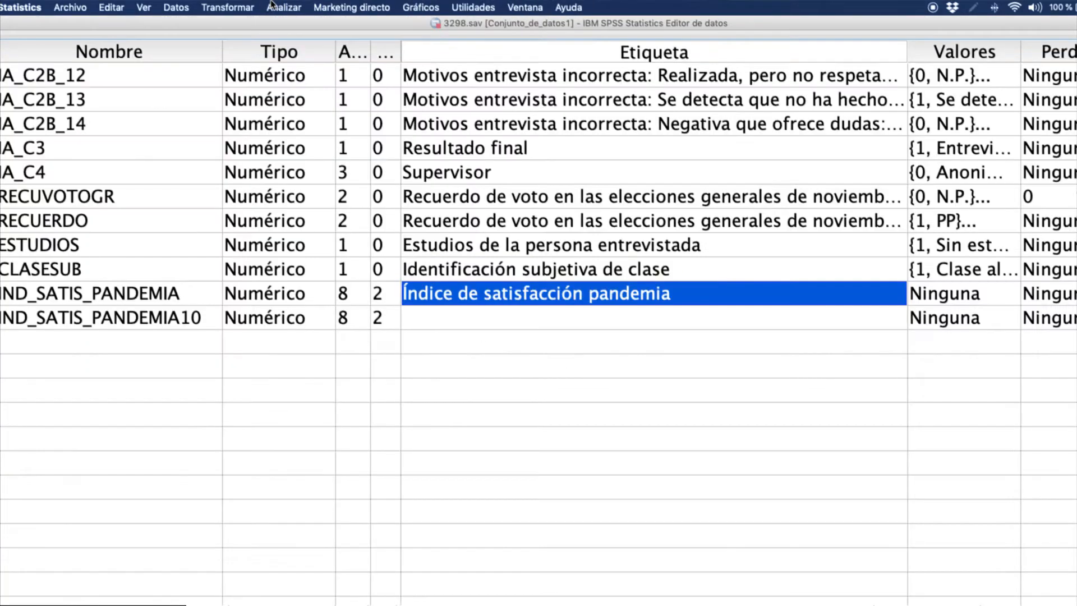
{"action": "left_click", "coordinate": [272, 6]}
{"action": "mouse_move", "coordinate": [330, 37]}
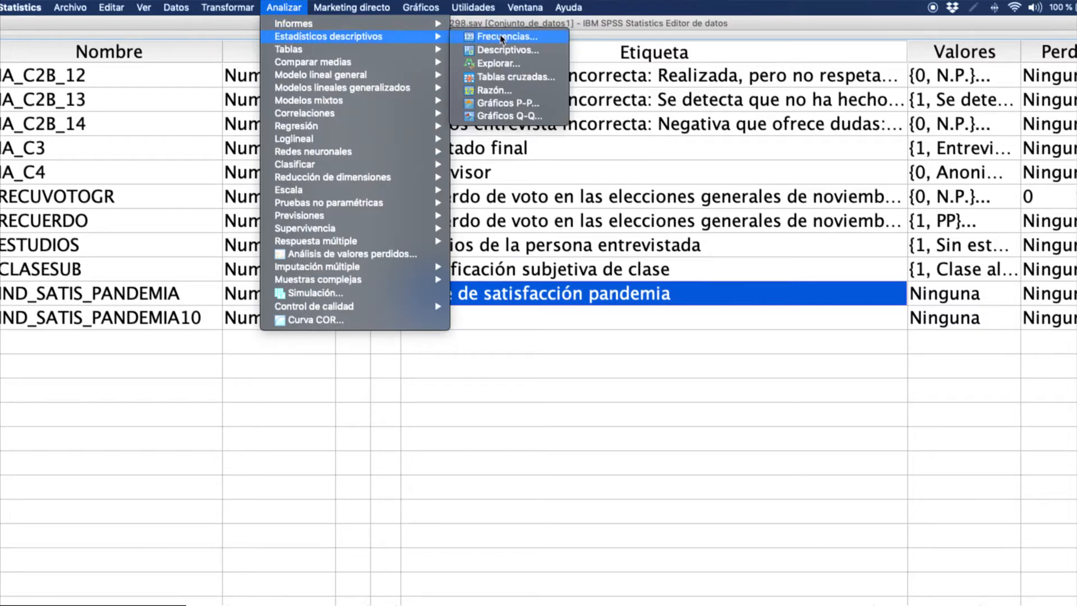
{"action": "left_click", "coordinate": [499, 49]}
{"action": "scroll", "coordinate": [440, 281], "scroll_direction": "down", "scroll_amount": 15}
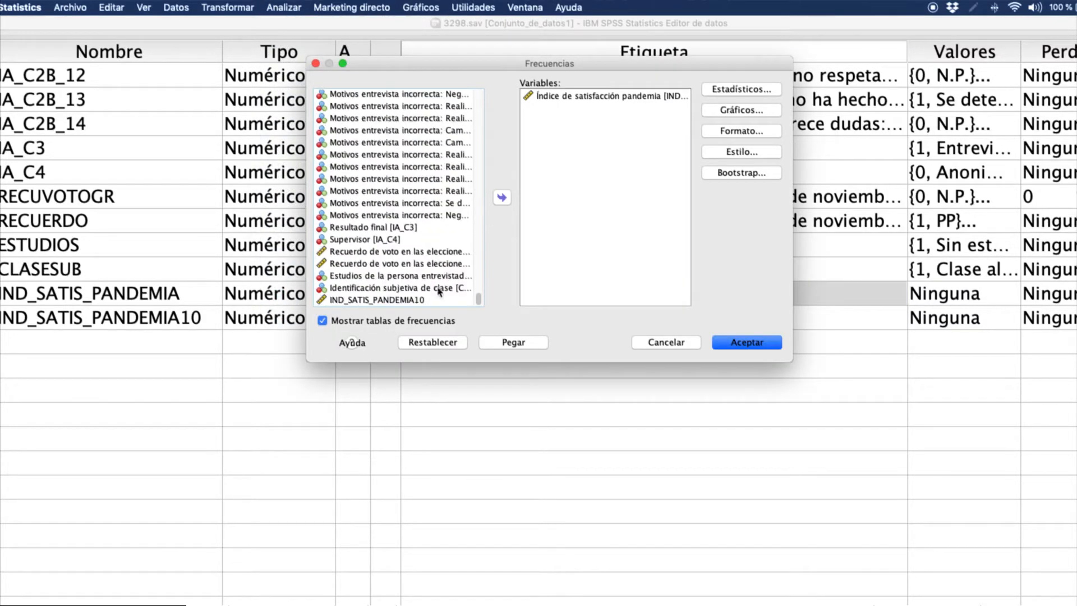
{"action": "left_click", "coordinate": [452, 300]}
{"action": "left_click", "coordinate": [502, 197]}
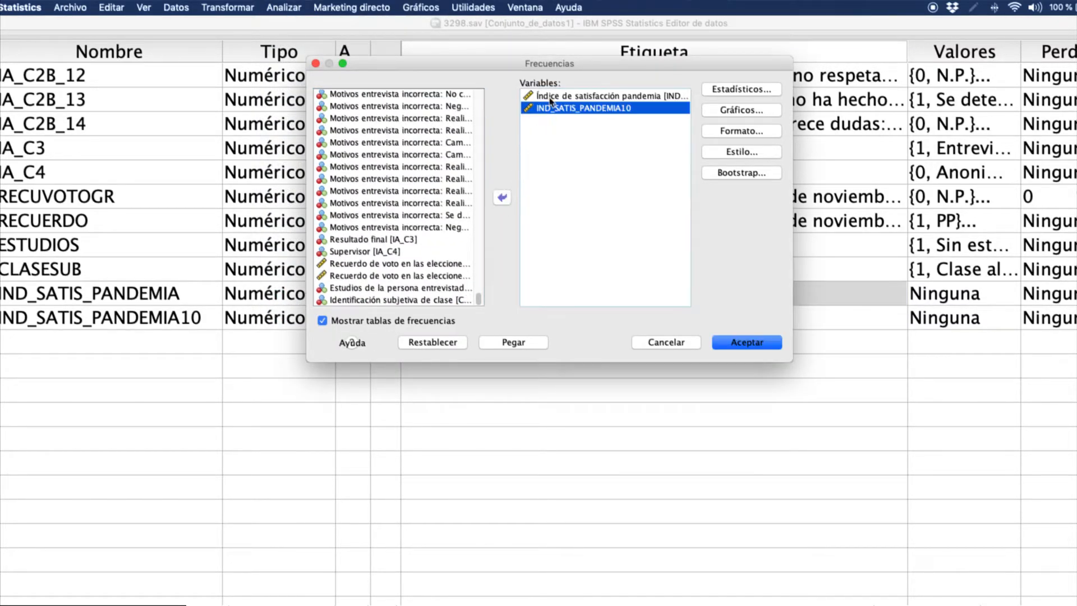
{"action": "left_click", "coordinate": [551, 98]}
{"action": "left_click", "coordinate": [502, 197]}
{"action": "left_click", "coordinate": [733, 342]}
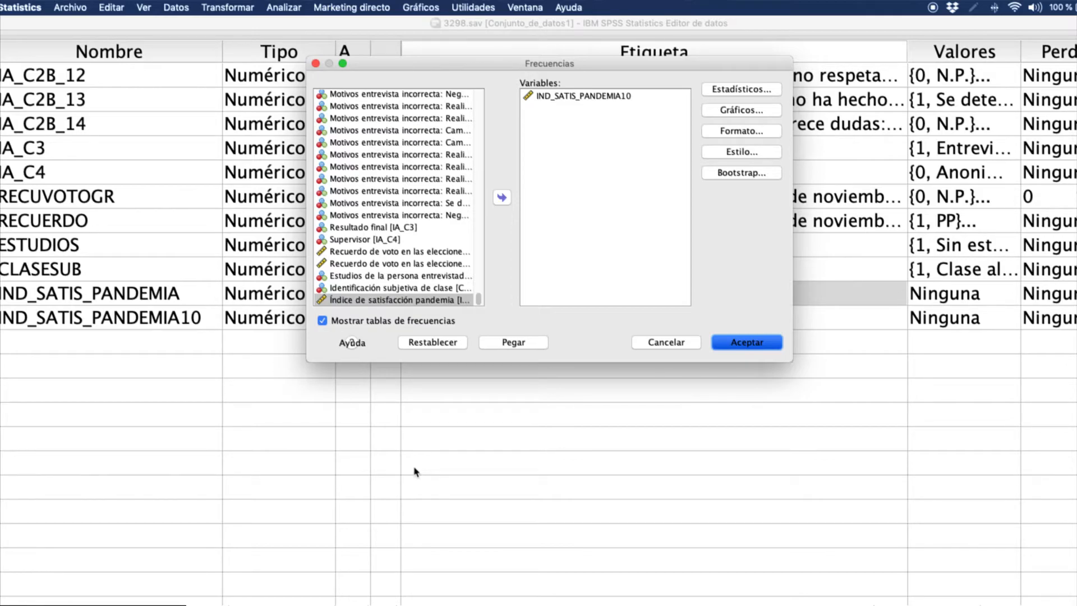
{"action": "key", "text": "Return"}
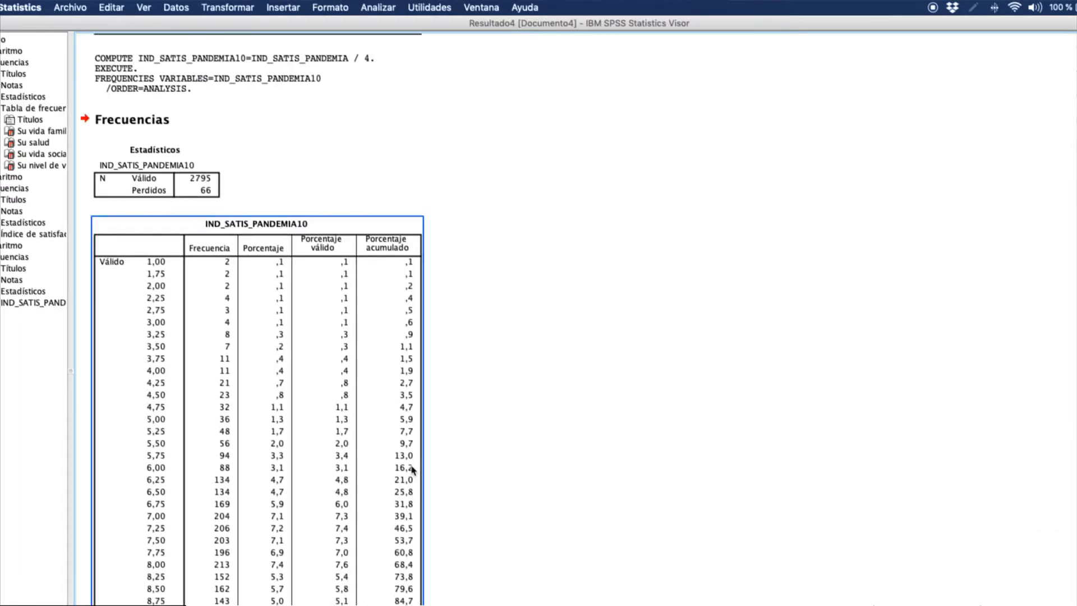
{"action": "scroll", "coordinate": [389, 477], "scroll_direction": "down", "scroll_amount": 2}
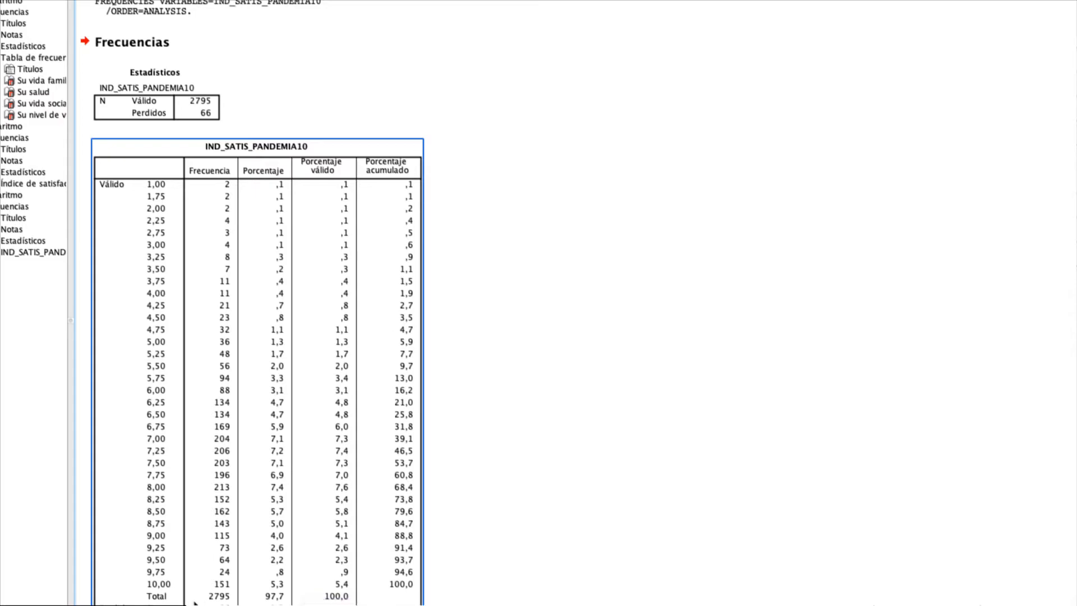
- Switch to the whiteboard, mark options B (1–10) and C (Categorizada) with green strokes, and return to the SPSS output
{"action": "key", "text": "super+Tab"}
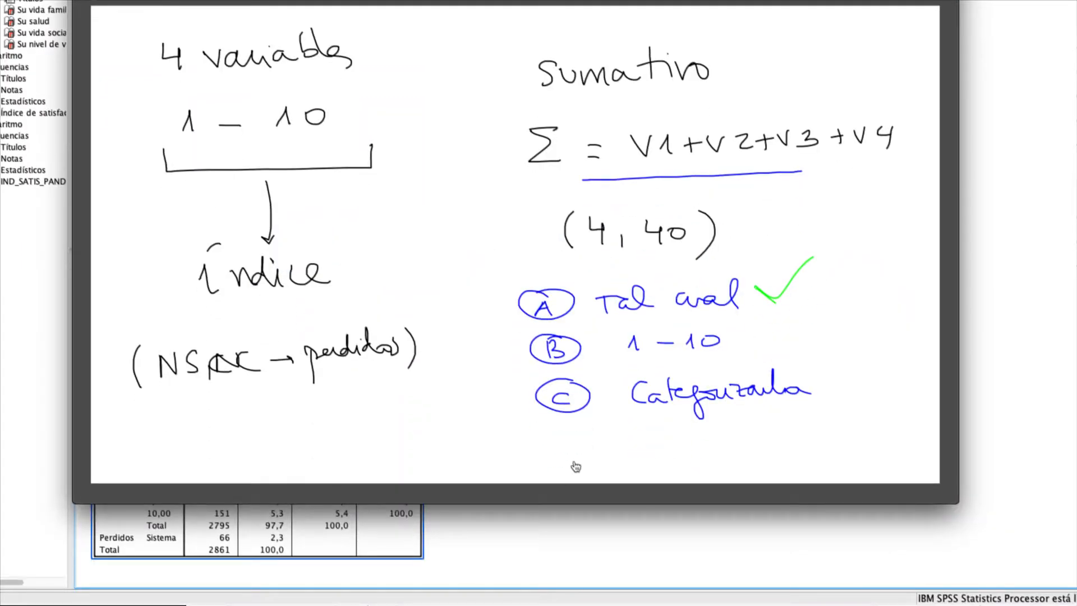
{"action": "left_click_drag", "start_coordinate": [680, 380], "coordinate": [787, 324]}
{"action": "left_click_drag", "start_coordinate": [689, 448], "coordinate": [795, 418]}
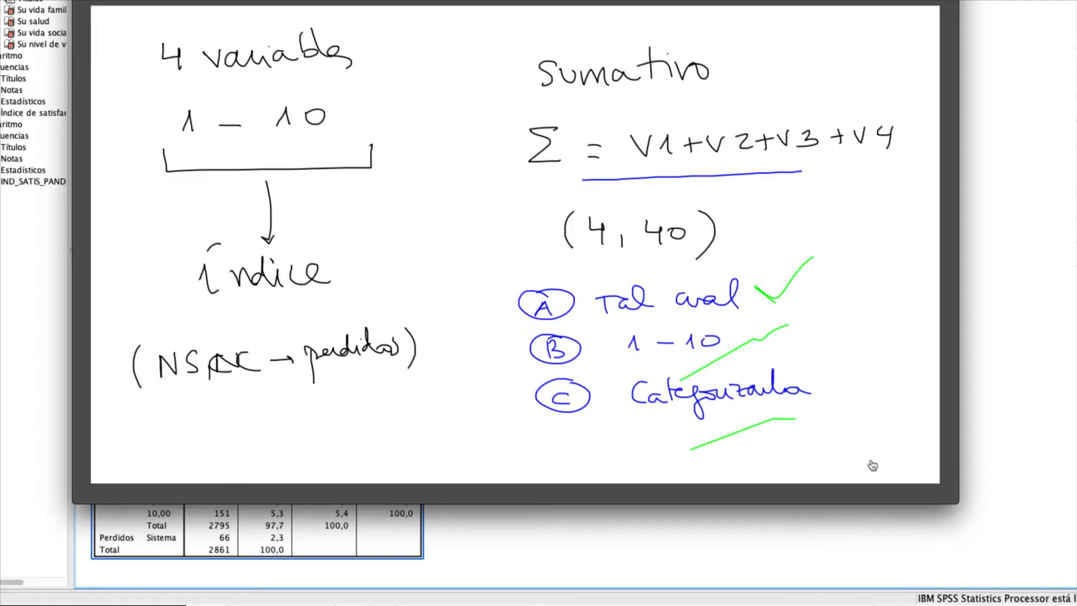
{"action": "key", "text": "super+Tab"}
{"action": "left_click", "coordinate": [840, 443]}
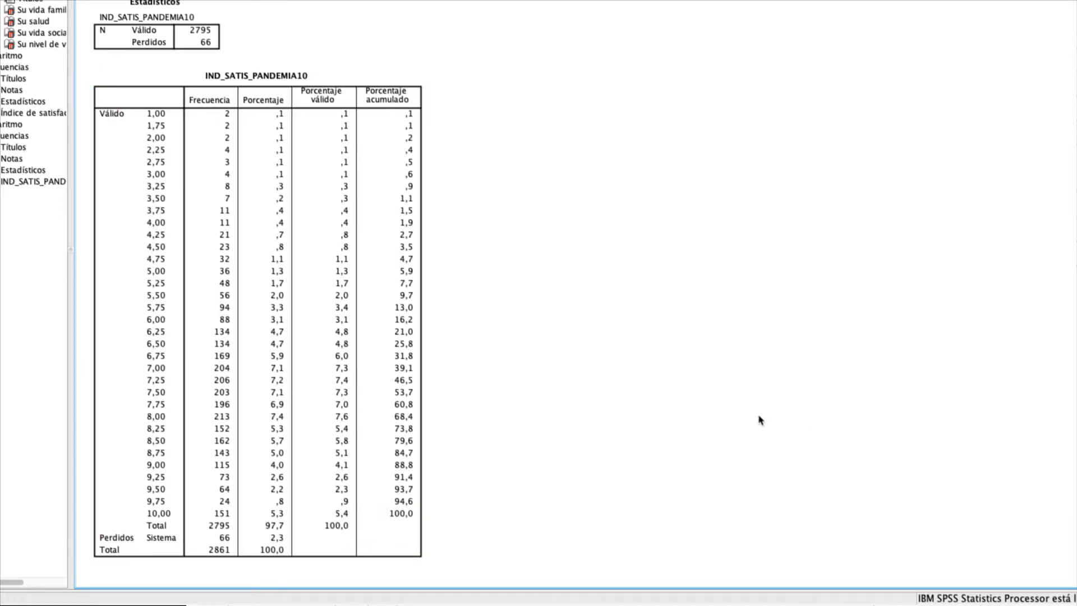
- Start Visual Binning from the data editor with IND_SATIS_PANDEMIA10 as the variable to bin and continue to its settings
{"action": "key", "text": "super+grave"}
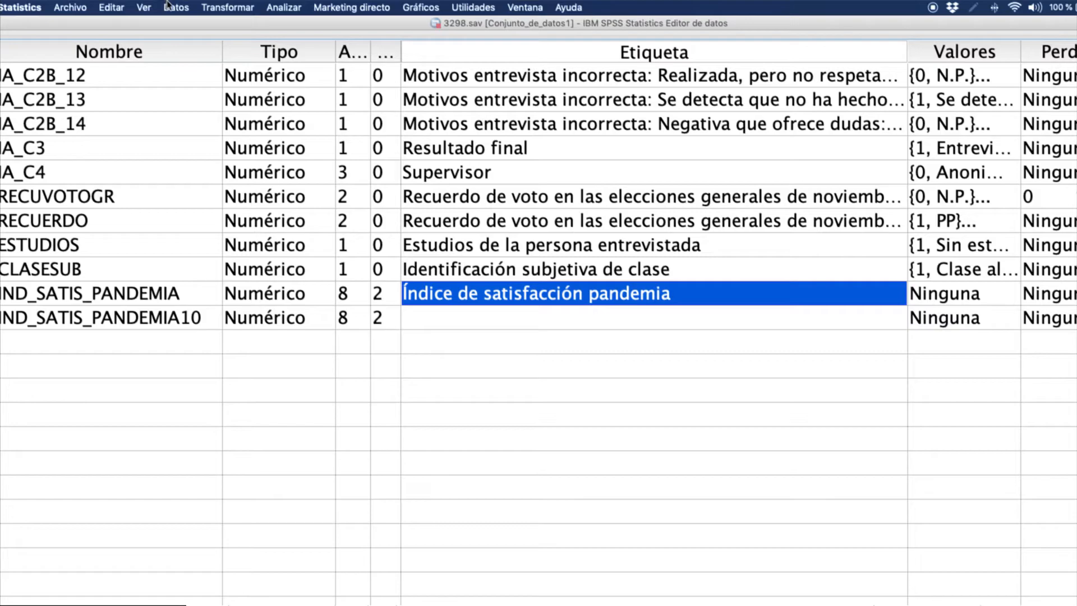
{"action": "left_click", "coordinate": [199, 6]}
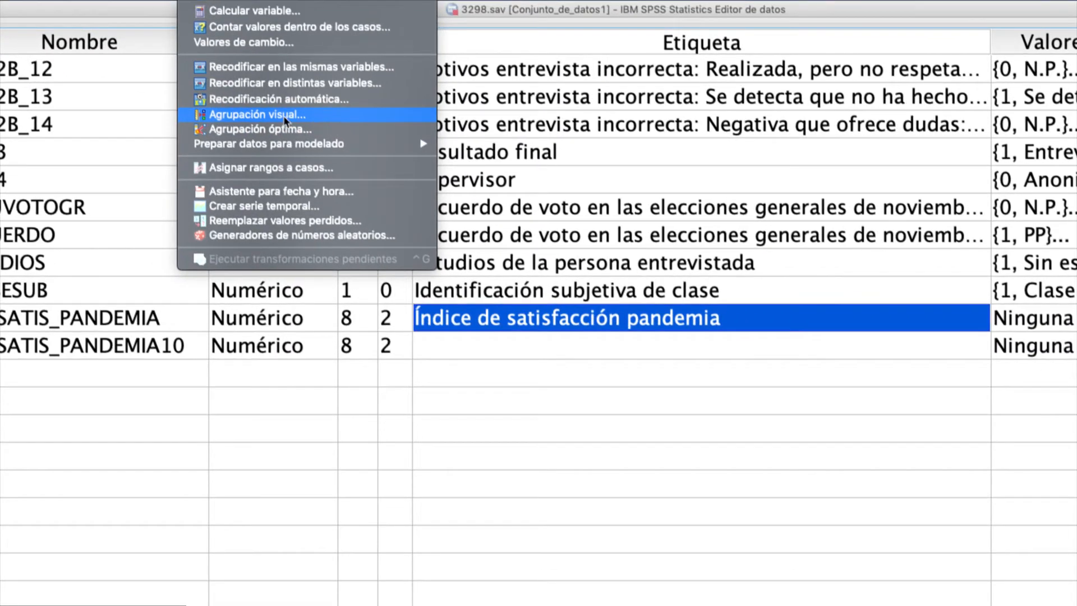
{"action": "left_click", "coordinate": [284, 115]}
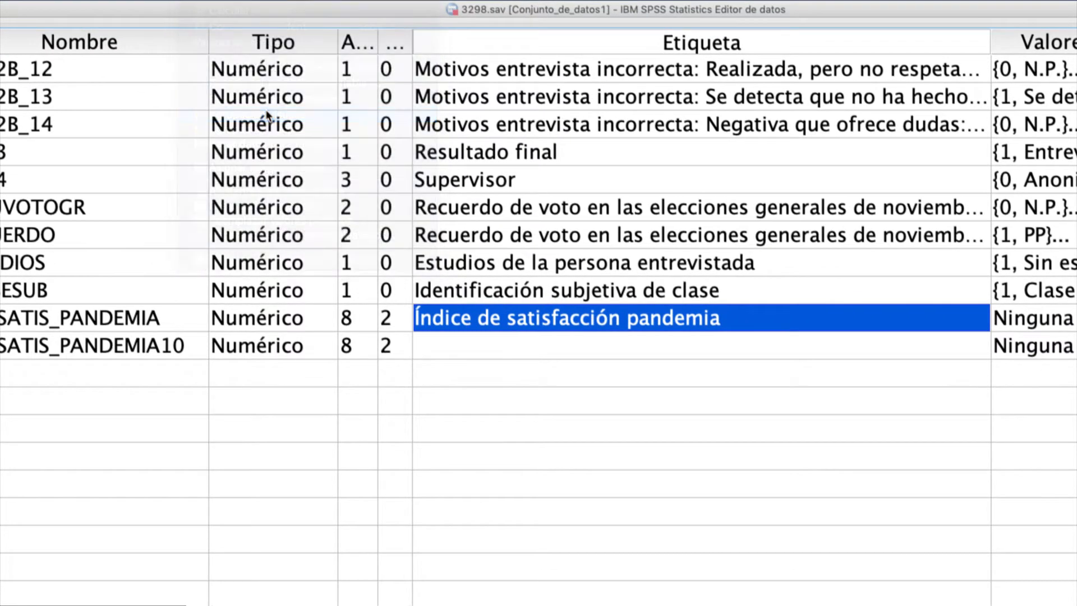
{"action": "left_click_drag", "start_coordinate": [491, 231], "coordinate": [358, 82]}
{"action": "scroll", "coordinate": [469, 243], "scroll_direction": "down", "scroll_amount": 1}
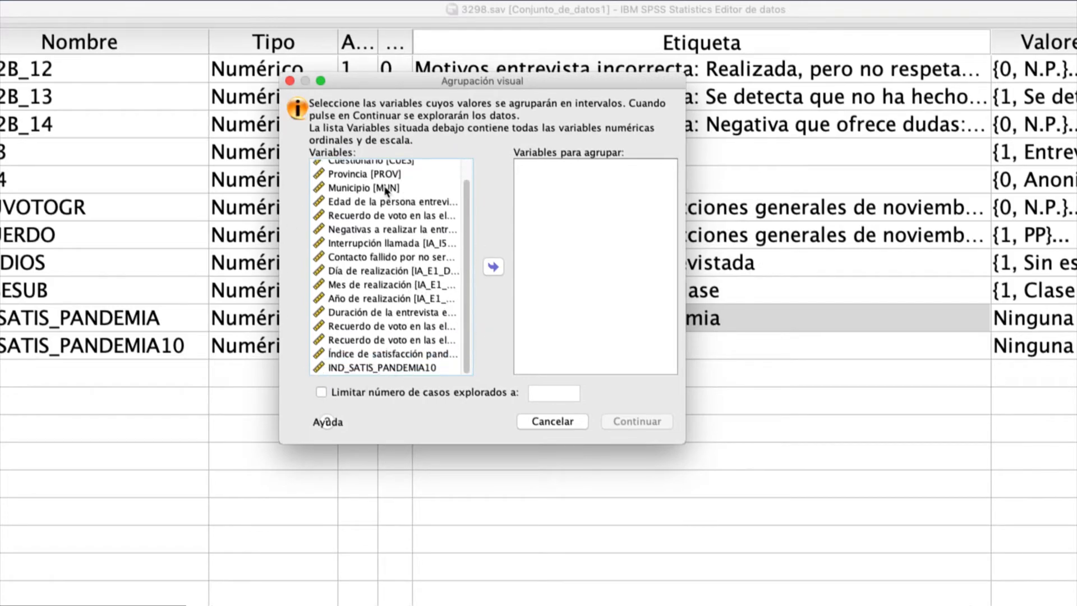
{"action": "left_click", "coordinate": [399, 368]}
{"action": "left_click", "coordinate": [500, 269]}
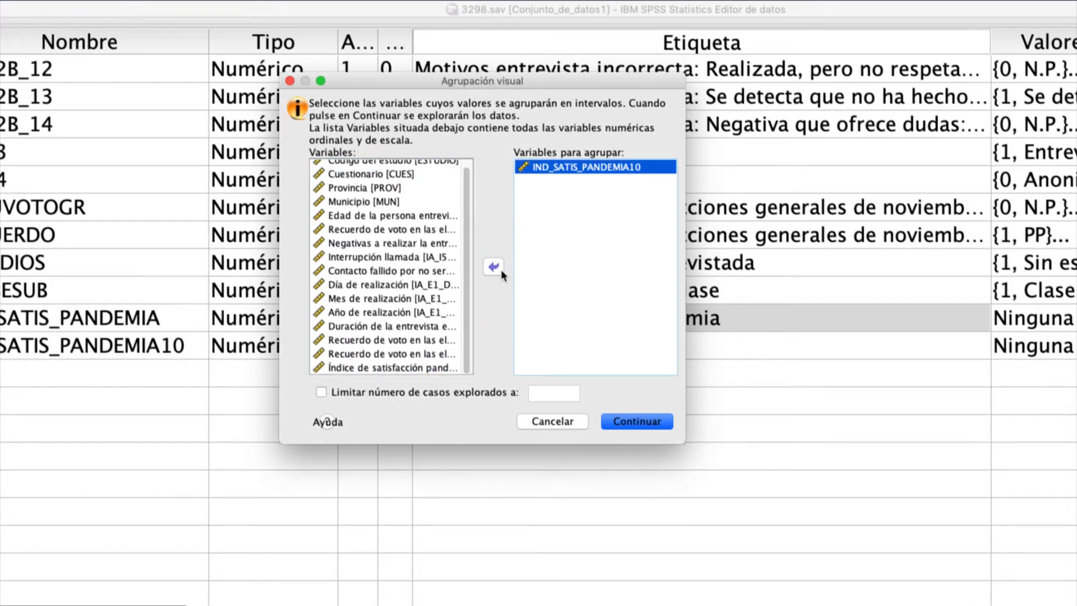
{"action": "left_click", "coordinate": [651, 425]}
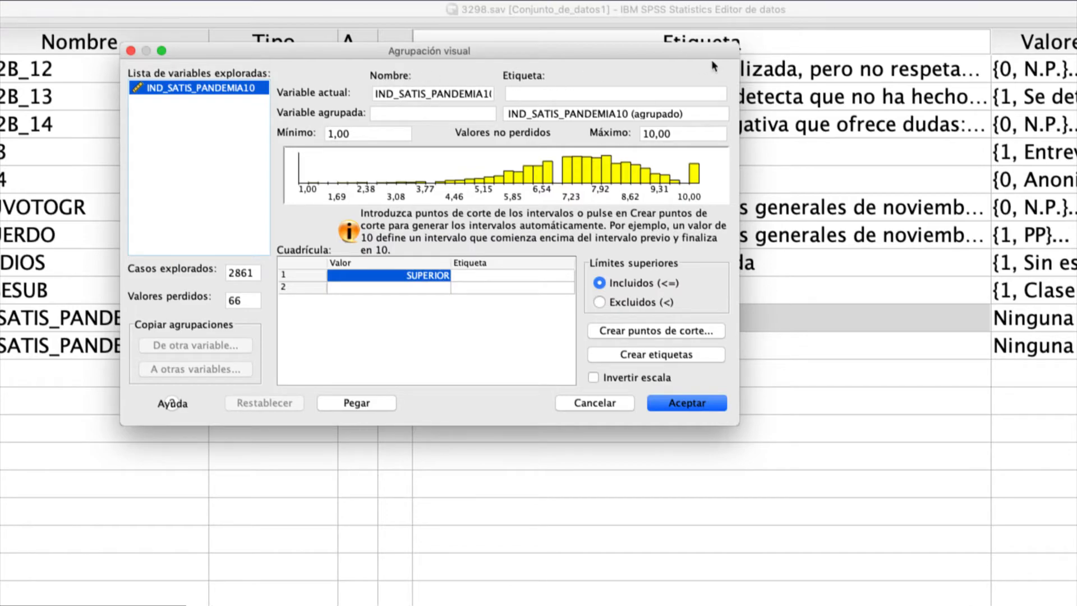
- Widen the Visual Binning dialog and name the binned variable IND_SATIS_PANDEMIA_CAT
{"action": "left_click_drag", "start_coordinate": [739, 69], "coordinate": [836, 69]}
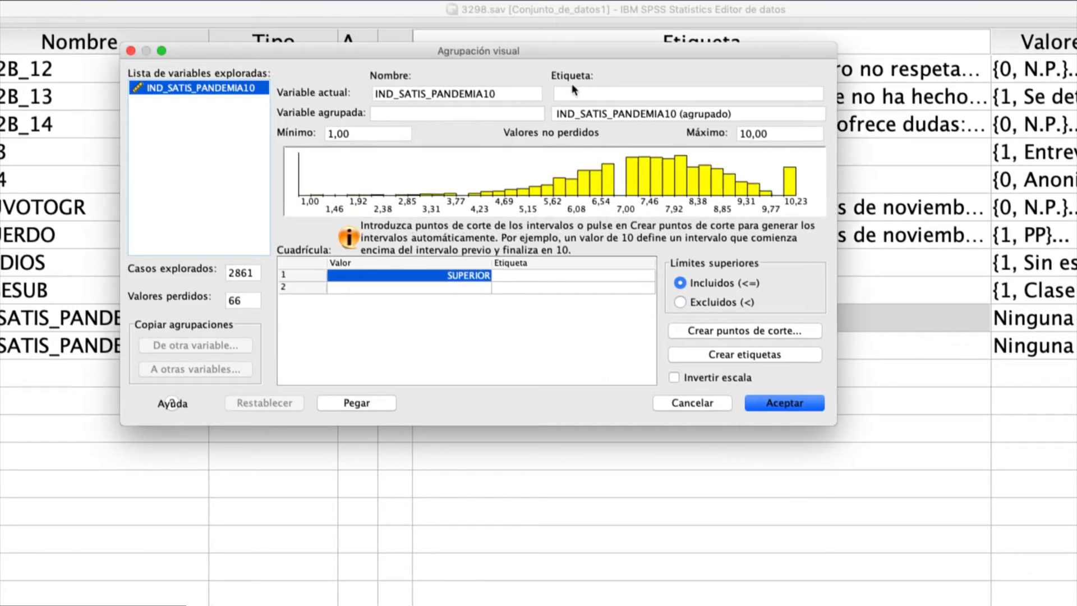
{"action": "left_click", "coordinate": [408, 112]}
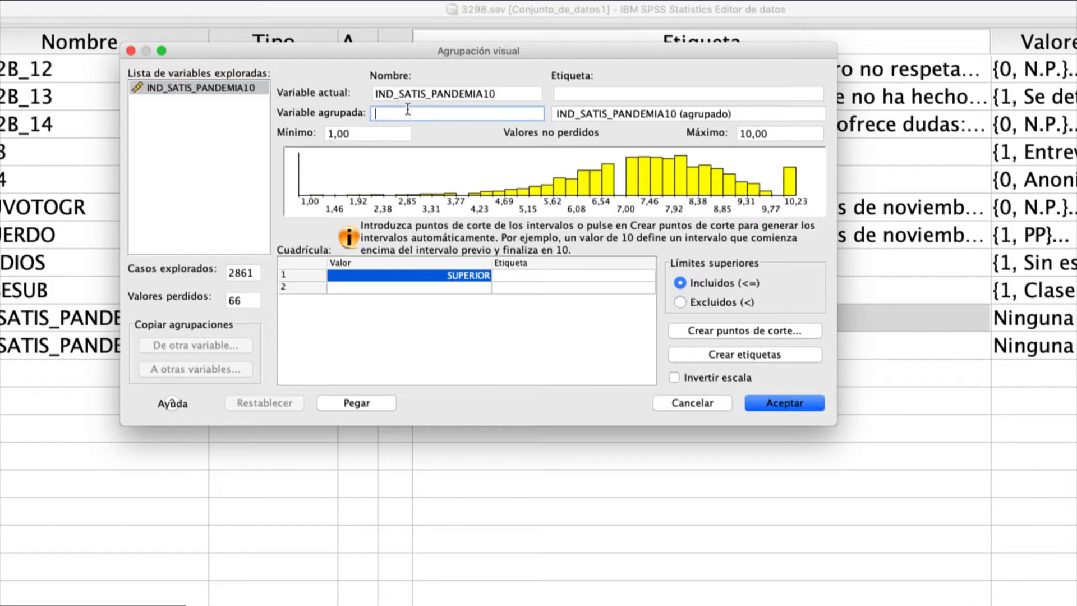
{"action": "type", "text": "IND_SATIS_PANDEMIA_C"}
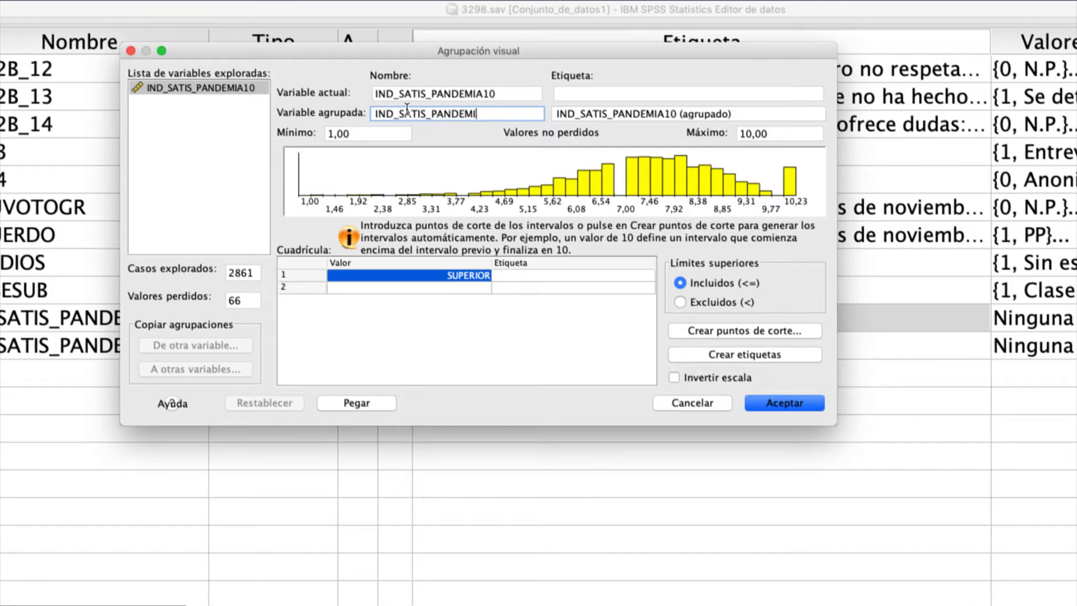
{"action": "type", "text": "AT"}
- Define the cut points as equal percentiles based on scanned cases, with 3 cut points
{"action": "left_click", "coordinate": [734, 332]}
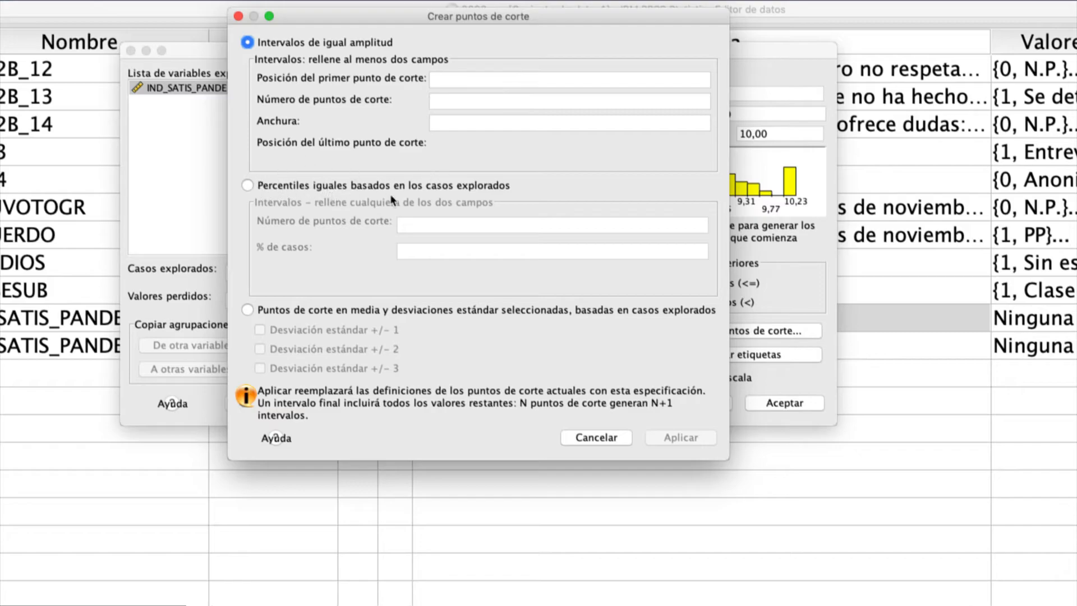
{"action": "left_click", "coordinate": [288, 310]}
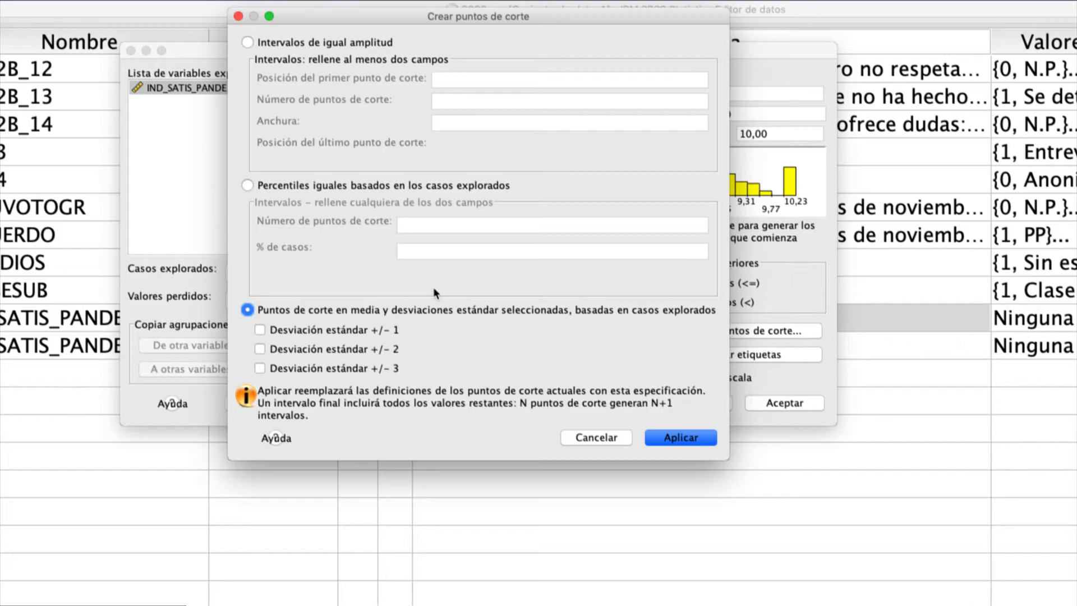
{"action": "left_click", "coordinate": [387, 186]}
{"action": "left_click", "coordinate": [455, 219]}
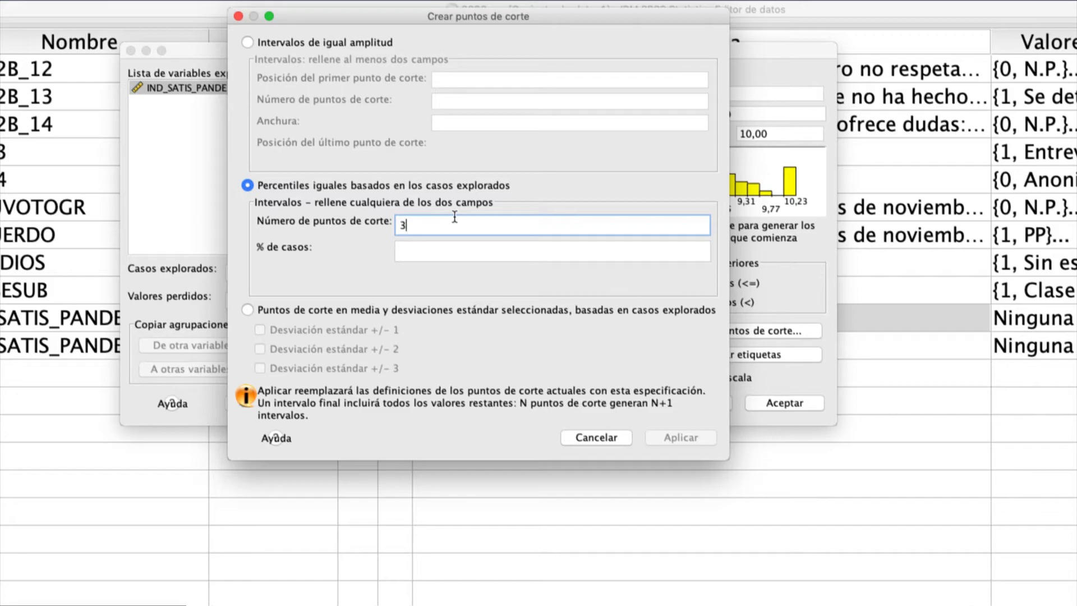
{"action": "type", "text": "3"}
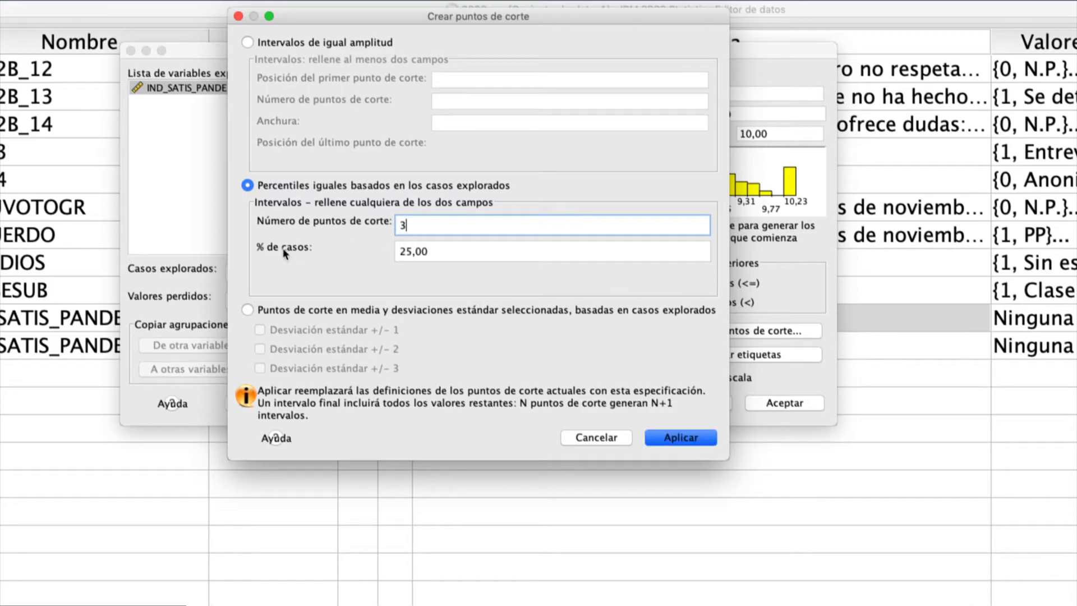
- Try 2 cut points for the equal percentiles and return the number of cut points to 3
{"action": "left_click_drag", "start_coordinate": [406, 251], "coordinate": [431, 249]}
{"action": "left_click", "coordinate": [431, 248]}
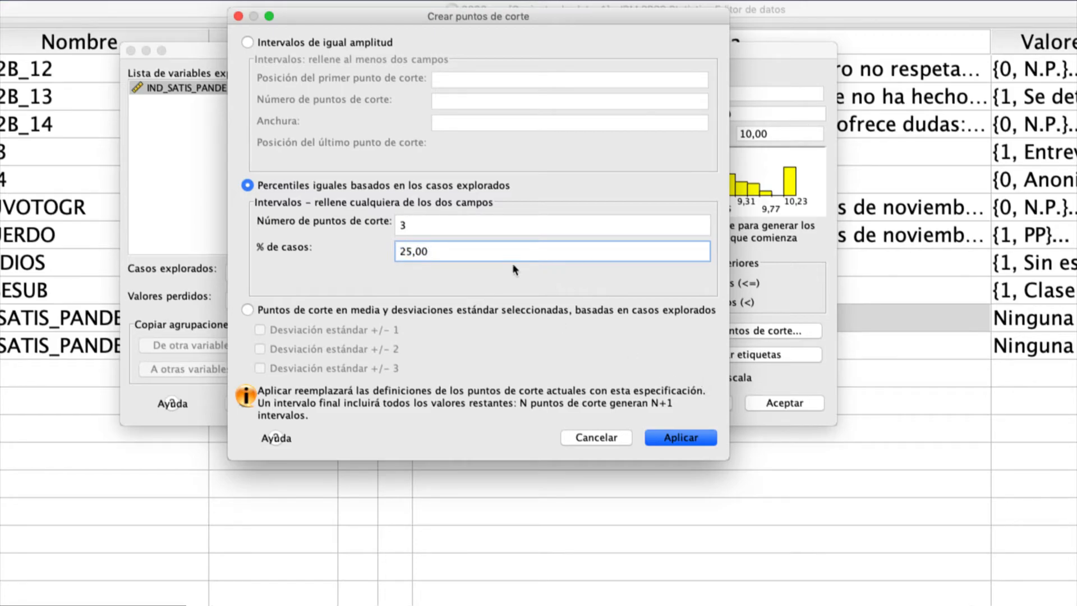
{"action": "double_click", "coordinate": [462, 230]}
{"action": "type", "text": "2"}
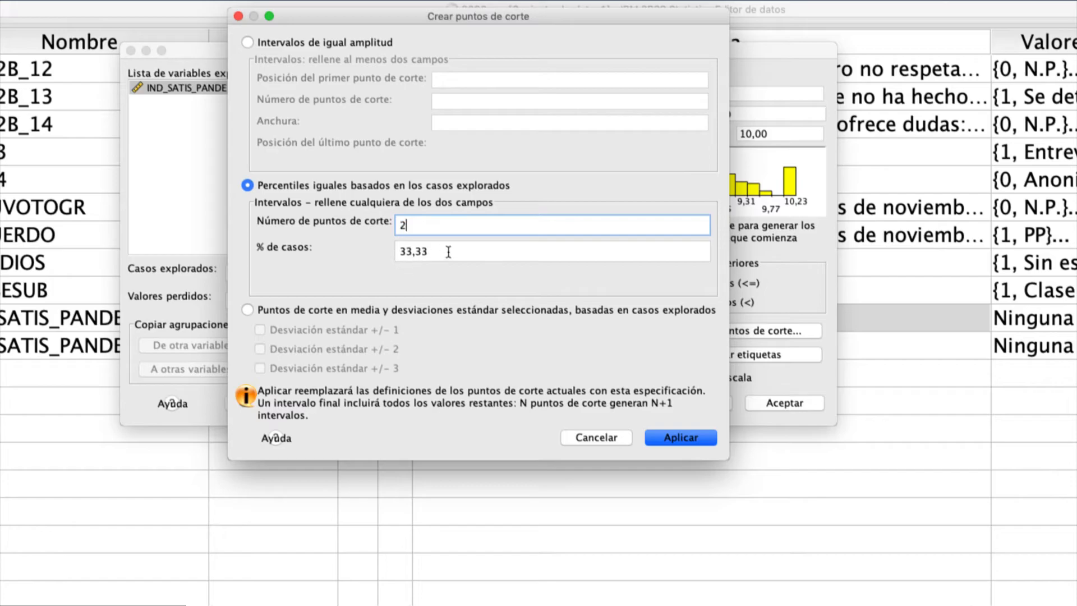
{"action": "double_click", "coordinate": [400, 225]}
{"action": "left_click", "coordinate": [456, 253]}
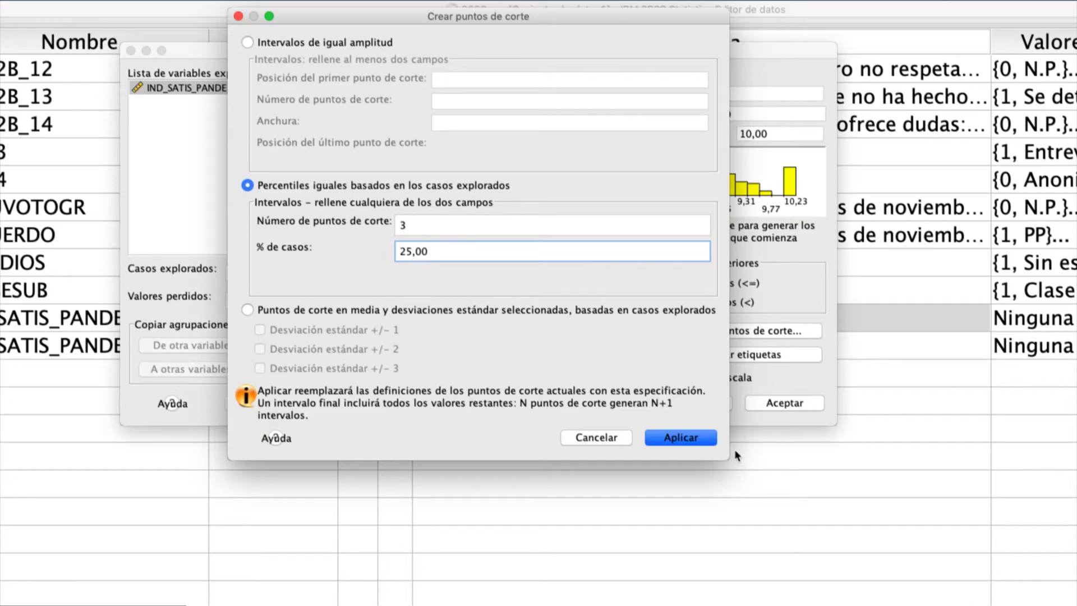
- Apply the percentile cut points and generate automatic labels for the resulting intervals
{"action": "left_click", "coordinate": [704, 438]}
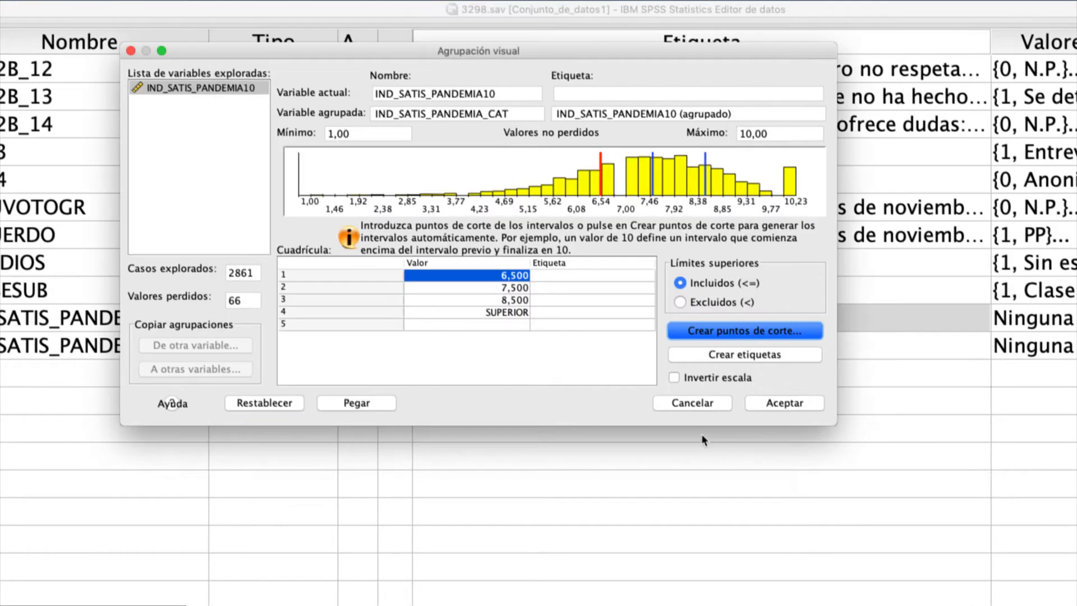
{"action": "left_click", "coordinate": [787, 362]}
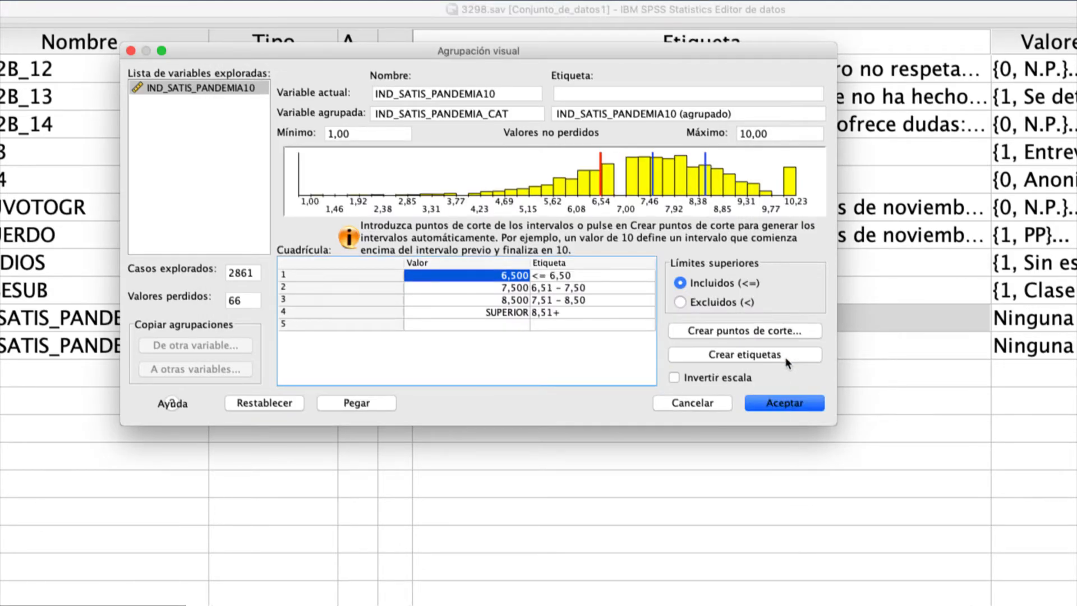
- Label the first interval (up to 6,500) "nada satisfecho" in the binning grid
{"action": "left_click", "coordinate": [614, 283]}
{"action": "left_click", "coordinate": [611, 277]}
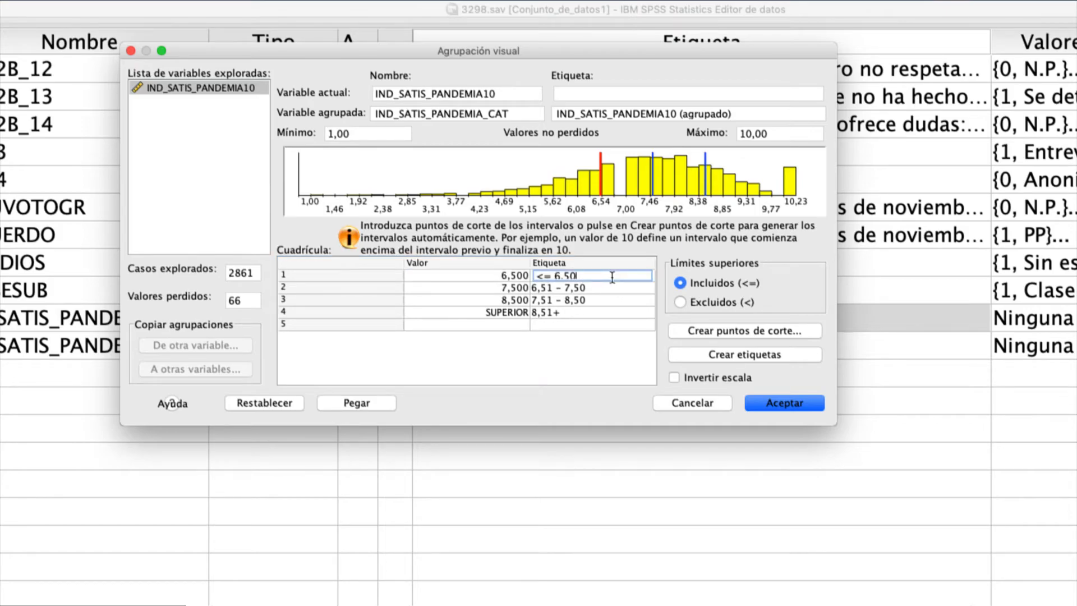
{"action": "key", "text": "BackSpace"}
{"action": "key", "text": "BackSpace"}
{"action": "key", "text": "BackSpace"}
{"action": "key", "text": "BackSpace"}
{"action": "key", "text": "BackSpace"}
{"action": "key", "text": "BackSpace"}
{"action": "key", "text": "BackSpace"}
{"action": "type", "text": "NADA"}
{"action": "key", "text": "BackSpace"}
{"action": "key", "text": "BackSpace"}
{"action": "key", "text": "BackSpace"}
{"action": "type", "text": "nadal satise"}
{"action": "key", "text": "Left"}
{"action": "type", "text": "fe"}
{"action": "key", "text": "Escape"}
{"action": "left_click", "coordinate": [600, 275]}
{"action": "type", "text": "l"}
{"action": "key", "text": "BackSpace"}
{"action": "key", "text": "BackSpace"}
{"action": "type", "text": "fecho"}
- Replace the label of the second interval (up to 7,500) with "poco"
{"action": "left_click", "coordinate": [603, 286]}
{"action": "left_click_drag", "start_coordinate": [603, 284], "coordinate": [524, 287]}
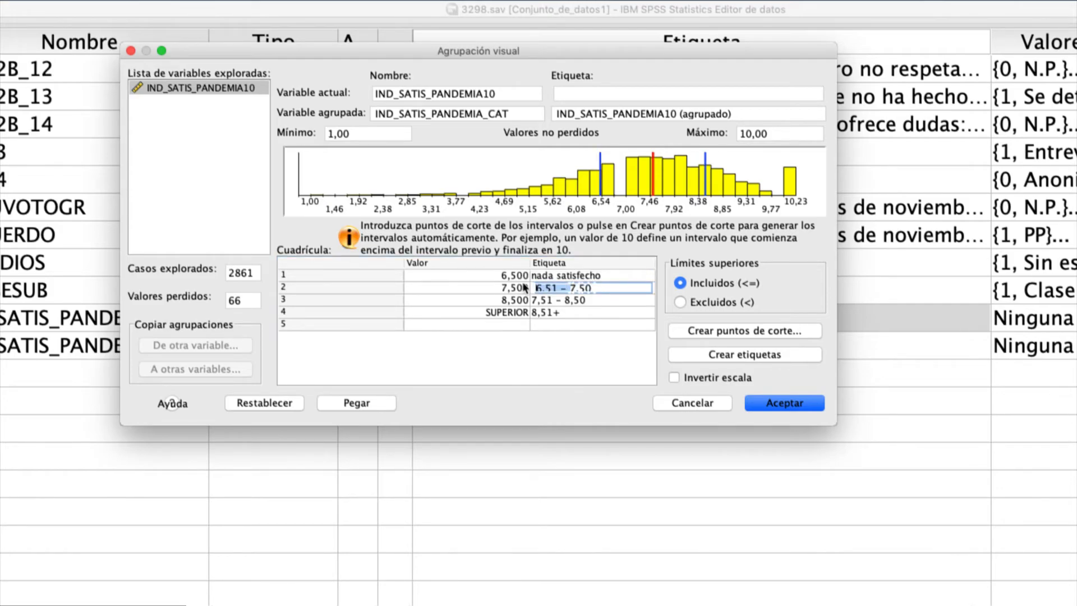
{"action": "key", "text": "BackSpace"}
{"action": "type", "text": "poco"}
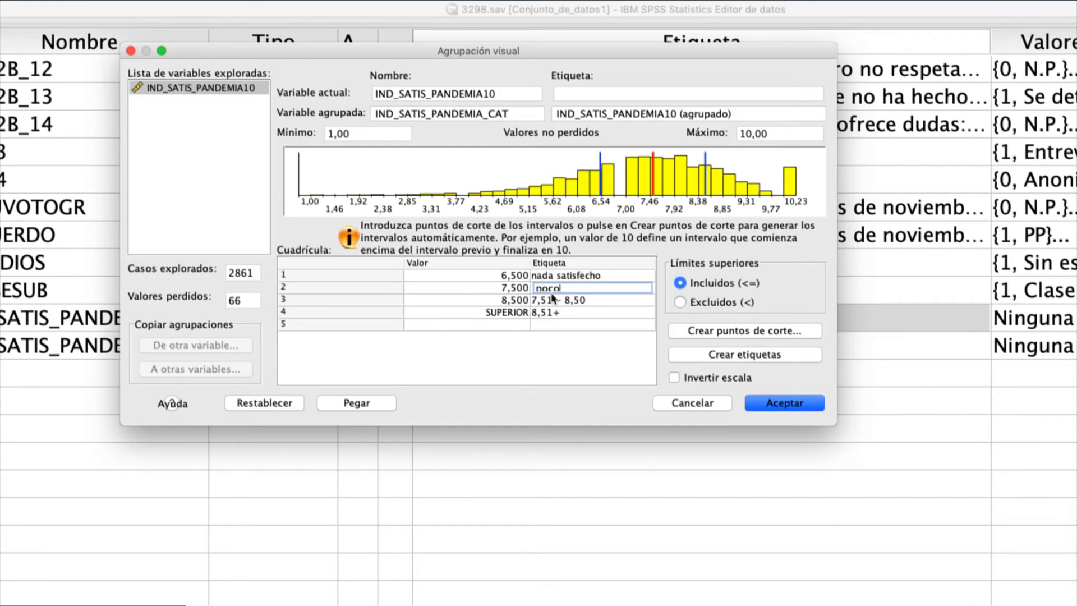
- Replace the label of the third interval (up to 8,500) with "medianamente"
{"action": "triple_click", "coordinate": [580, 300]}
{"action": "type", "text": "medi"}
{"action": "key", "text": "BackSpace"}
{"action": "type", "text": "iosatis"}
{"action": "key", "text": "BackSpace"}
{"action": "key", "text": "BackSpace"}
{"action": "key", "text": "BackSpace"}
{"action": "key", "text": "BackSpace"}
{"action": "key", "text": "BackSpace"}
{"action": "key", "text": "BackSpace"}
{"action": "type", "text": "am"}
{"action": "key", "text": "BackSpace"}
{"action": "type", "text": "namente"}
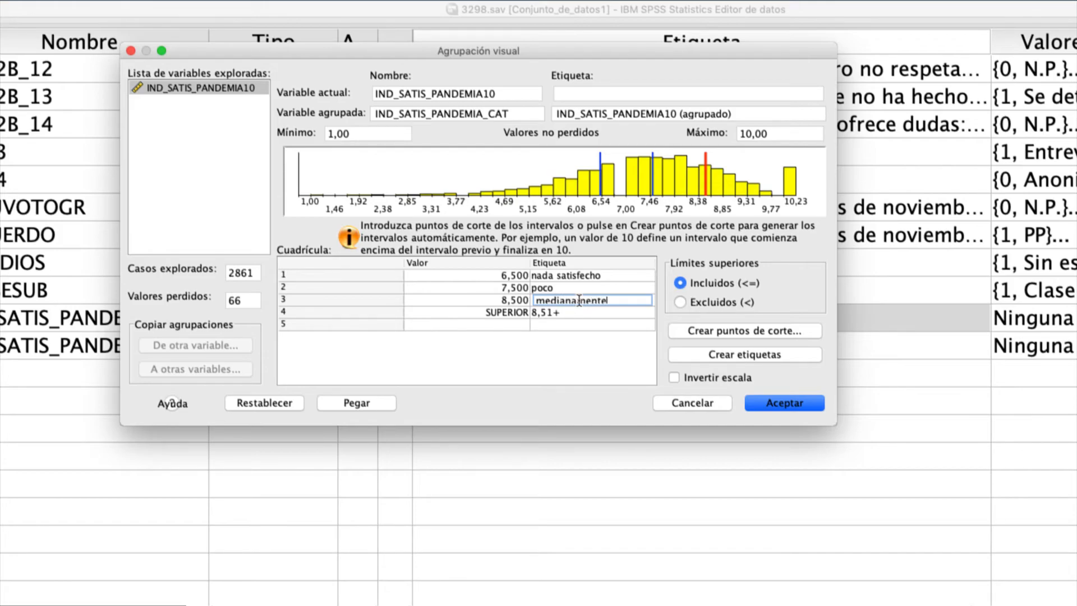
- Label the highest interval (SUPERIOR) "muy" and accept the binning specifications to create the grouped variable
{"action": "double_click", "coordinate": [563, 312]}
{"action": "left_click_drag", "start_coordinate": [558, 312], "coordinate": [468, 305]}
{"action": "key", "text": "BackSpace"}
{"action": "key", "text": "Delete"}
{"action": "type", "text": "muy"}
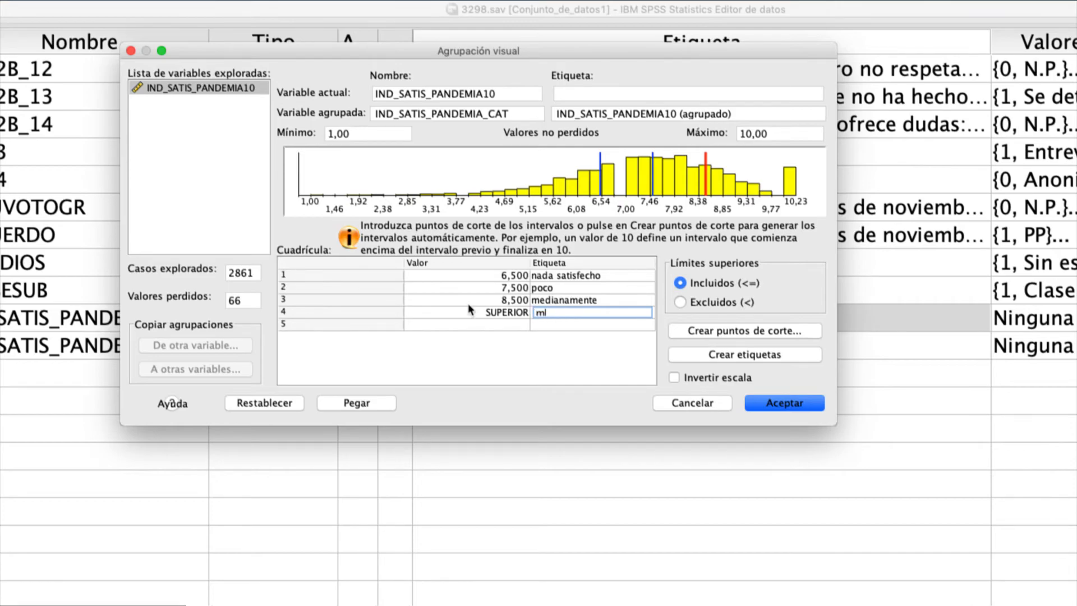
{"action": "left_click", "coordinate": [782, 406]}
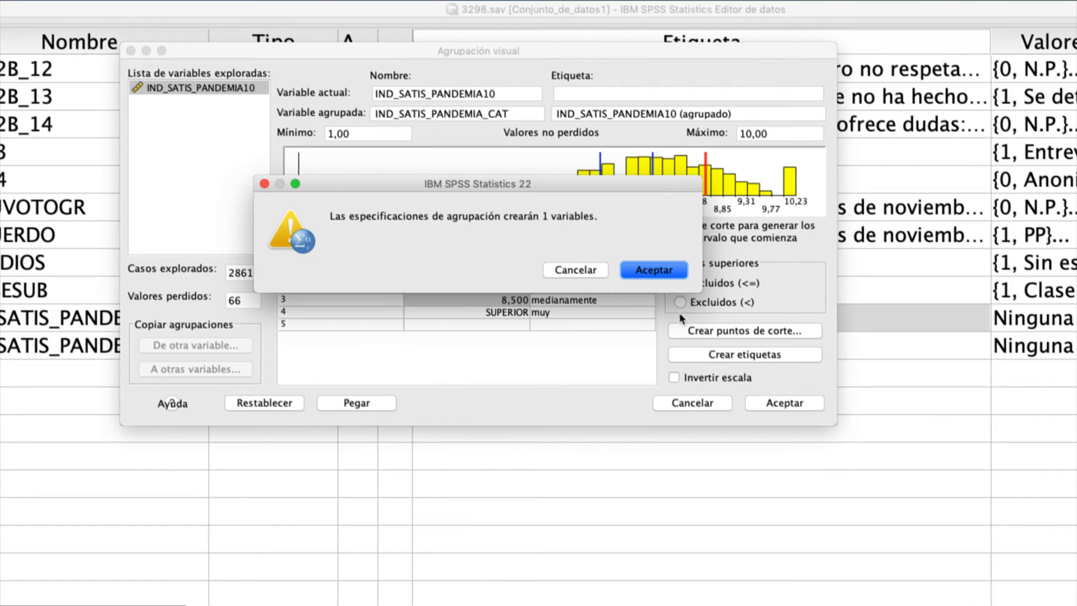
{"action": "left_click", "coordinate": [658, 271]}
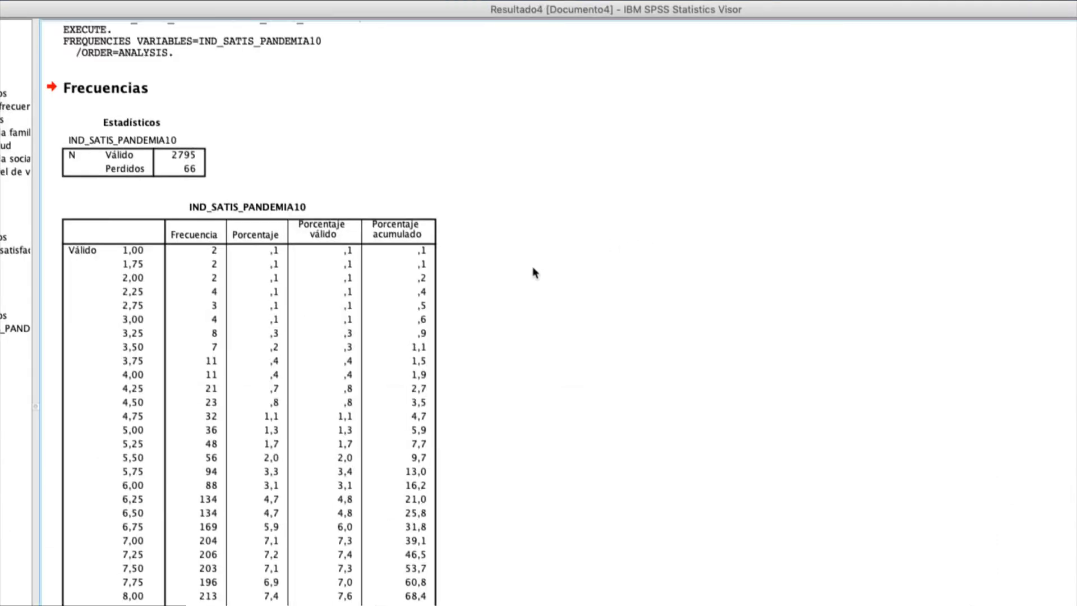
- Reset the Frequencies settings and run a frequency table for the grouped variable IND_SATIS_PANDEMIA10 (agrupado)
{"action": "left_click", "coordinate": [401, 277]}
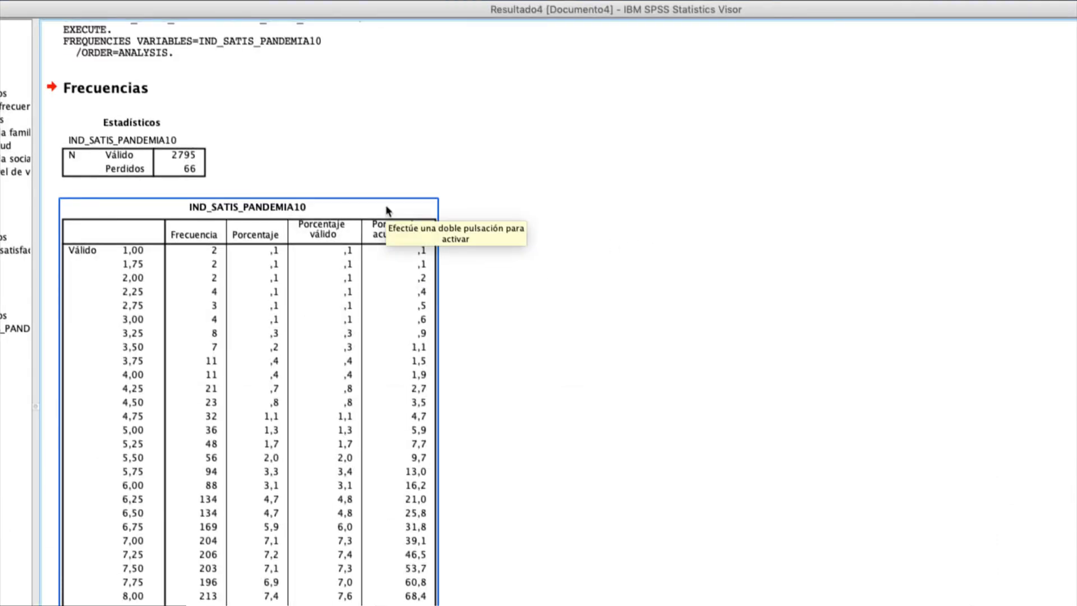
{"action": "key", "text": "super+grave"}
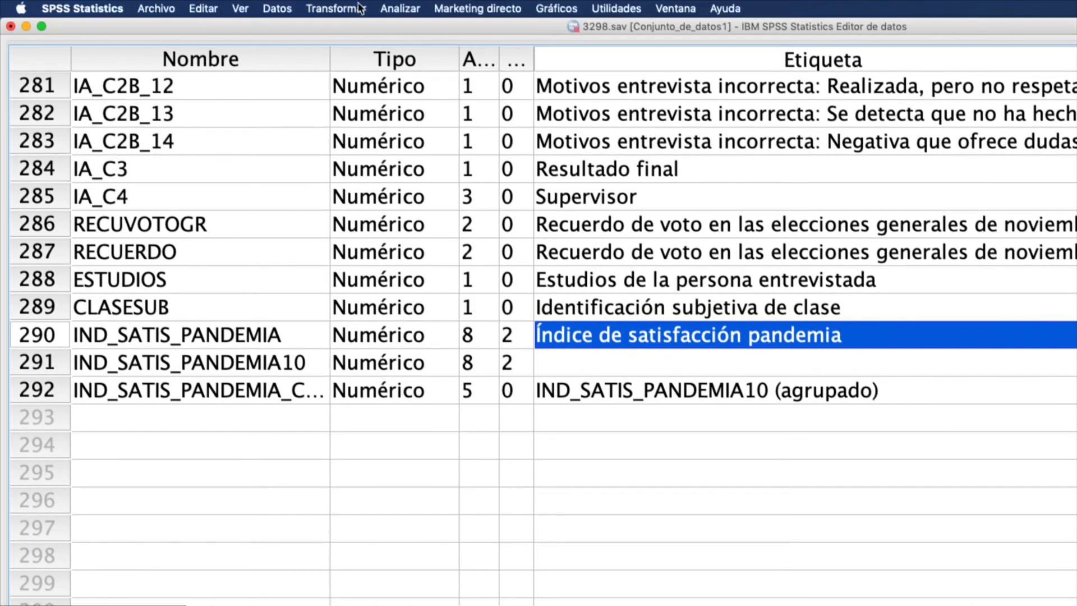
{"action": "left_click", "coordinate": [335, 8]}
{"action": "left_click", "coordinate": [402, 8]}
{"action": "left_click", "coordinate": [403, 8]}
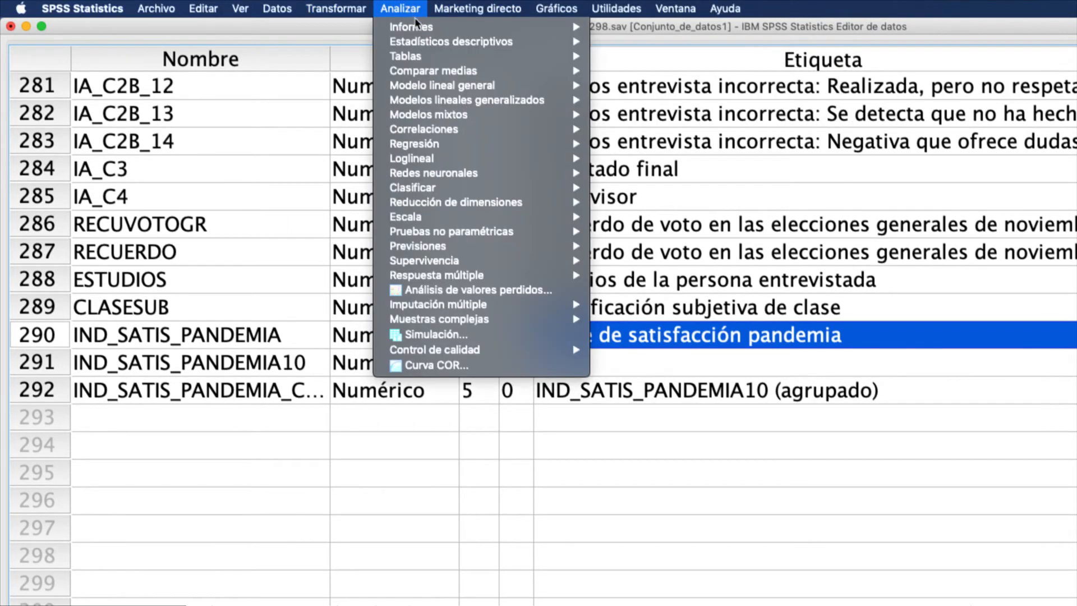
{"action": "mouse_move", "coordinate": [577, 38]}
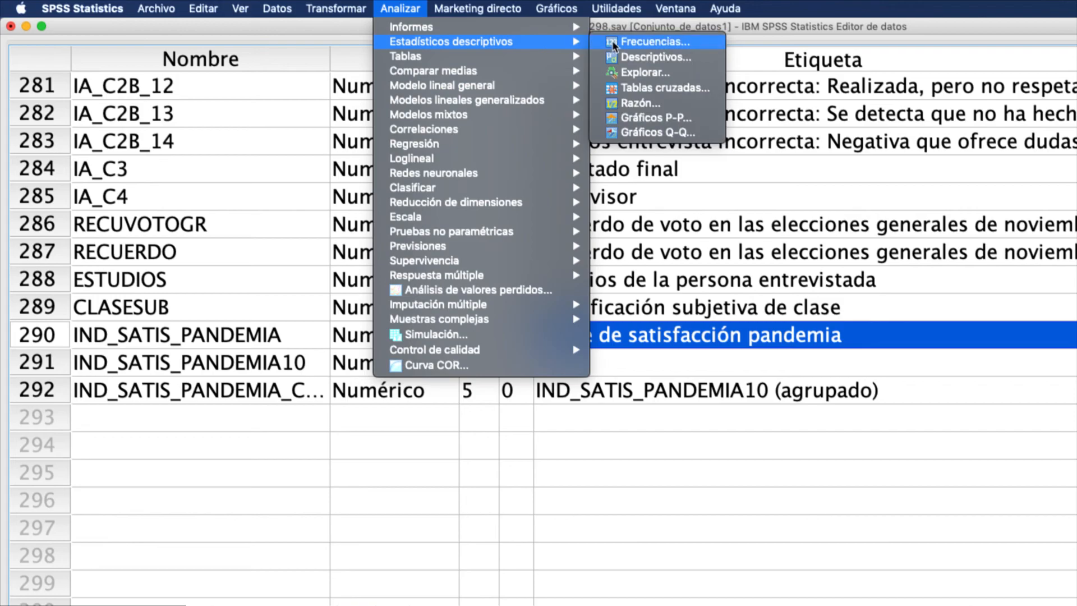
{"action": "left_click", "coordinate": [611, 40]}
{"action": "scroll", "coordinate": [579, 240], "scroll_direction": "down", "scroll_amount": 15}
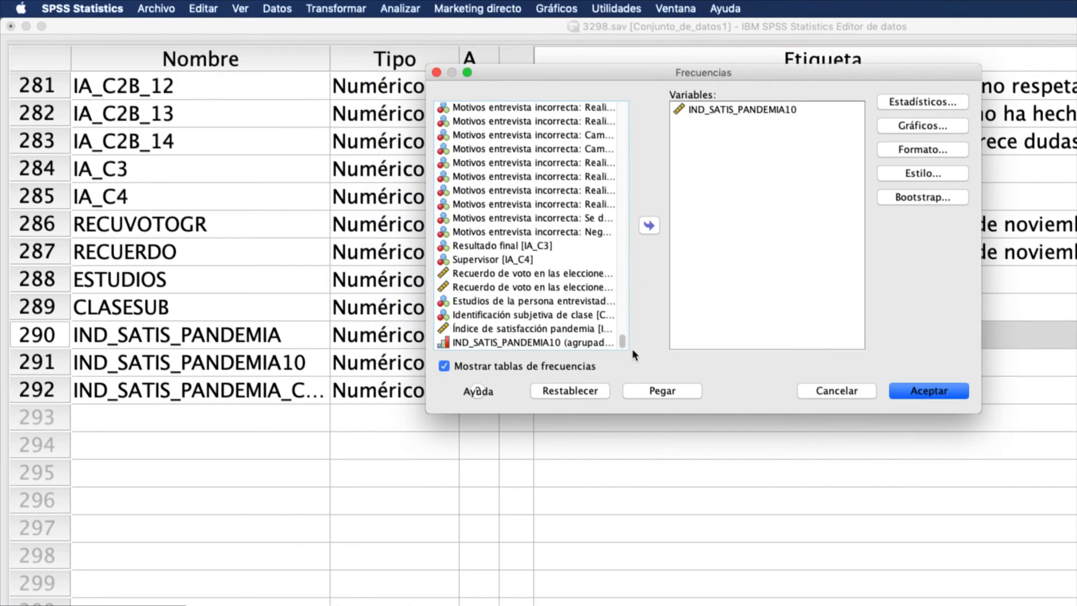
{"action": "left_click", "coordinate": [584, 392]}
{"action": "scroll", "coordinate": [548, 290], "scroll_direction": "down", "scroll_amount": 10}
{"action": "scroll", "coordinate": [549, 290], "scroll_direction": "down", "scroll_amount": 5}
{"action": "left_click", "coordinate": [557, 341]}
{"action": "left_click", "coordinate": [649, 225]}
{"action": "left_click", "coordinate": [928, 393]}
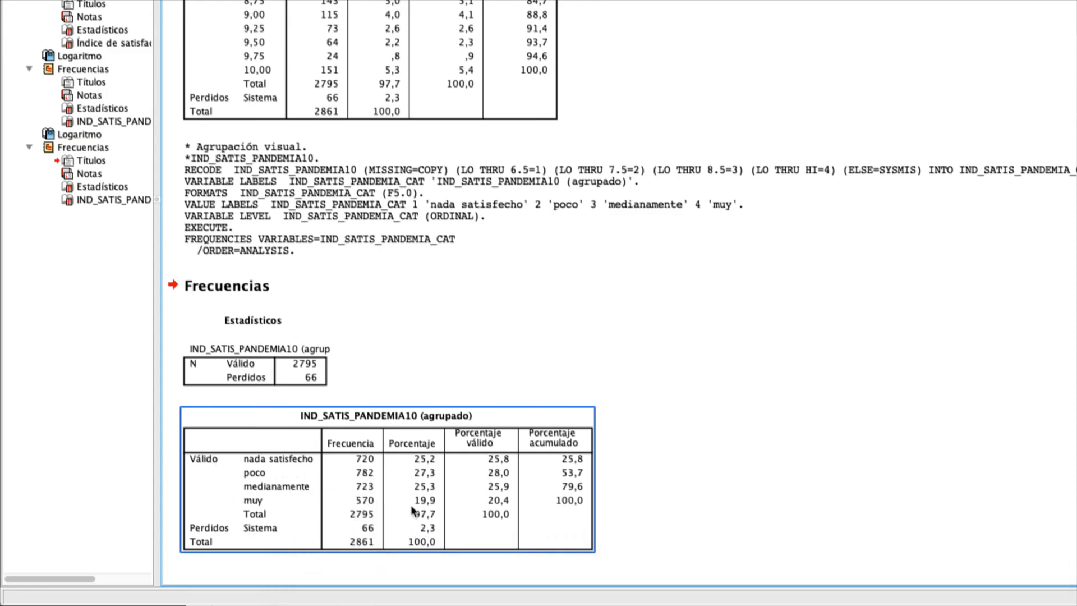
- Try to change the label of value 1 of IND_SATIS_PANDEMIA_CAT to "nada satisfecho/a" in its value labels
{"action": "key", "text": "super+grave"}
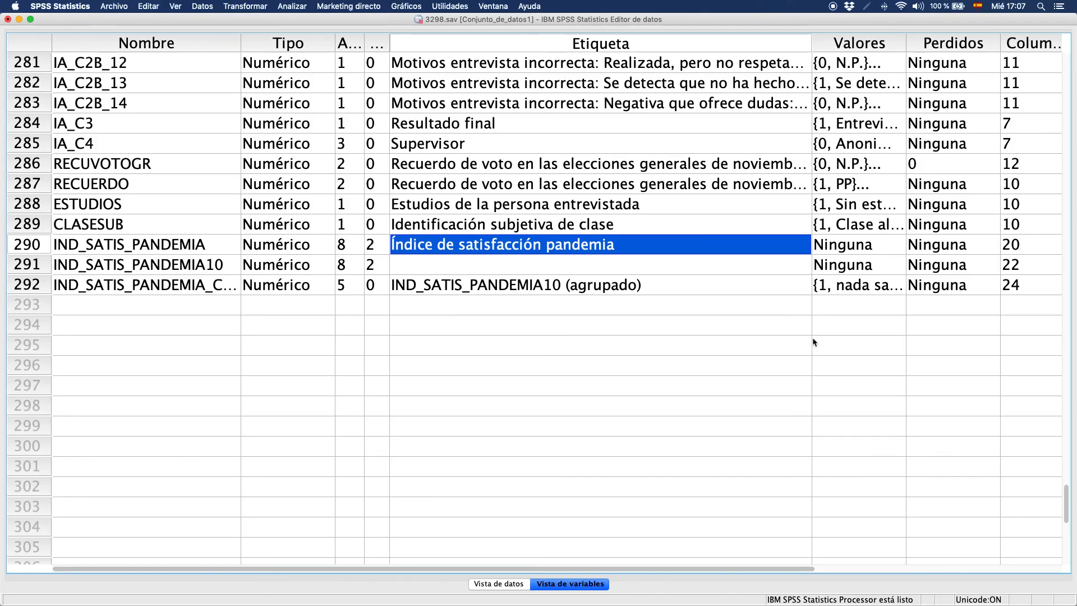
{"action": "double_click", "coordinate": [891, 290]}
{"action": "left_click", "coordinate": [528, 312]}
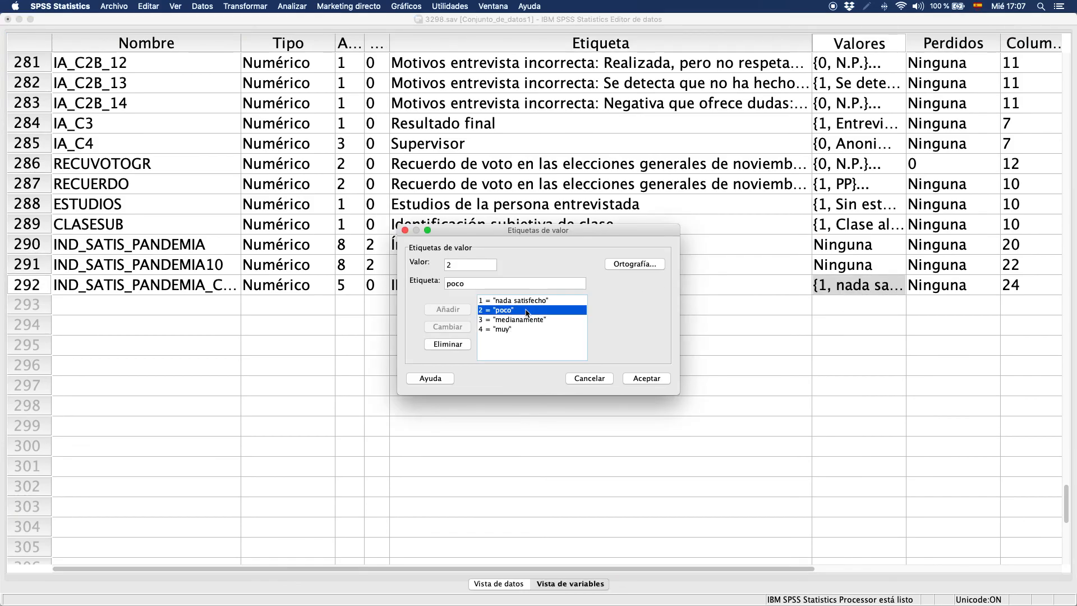
{"action": "left_click", "coordinate": [538, 301]}
{"action": "left_click", "coordinate": [511, 287]}
{"action": "type", "text": "/a"}
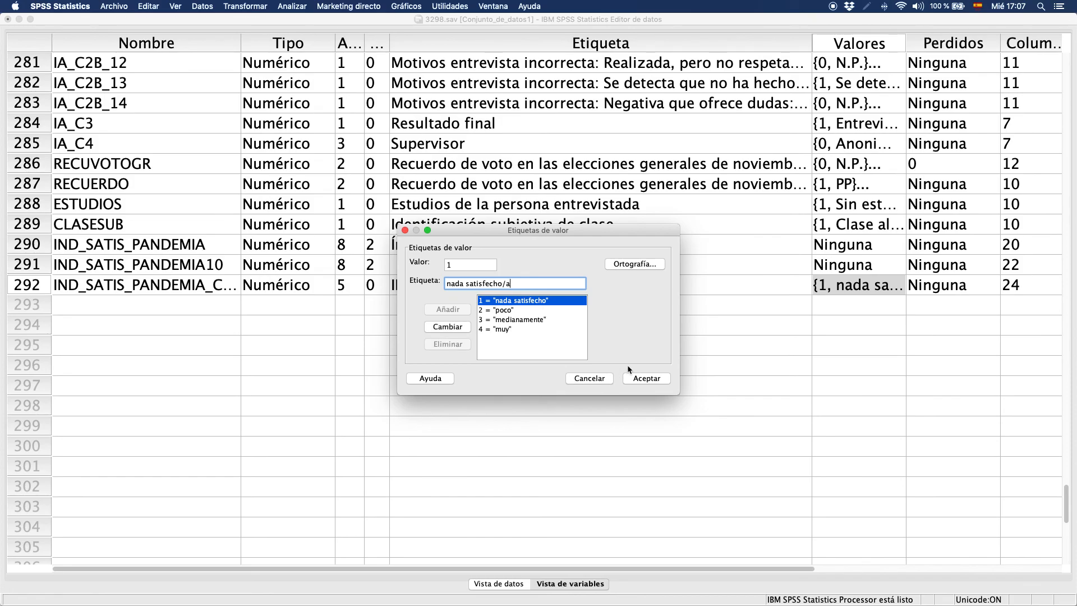
{"action": "left_click", "coordinate": [646, 378]}
{"action": "left_click", "coordinate": [783, 343]}
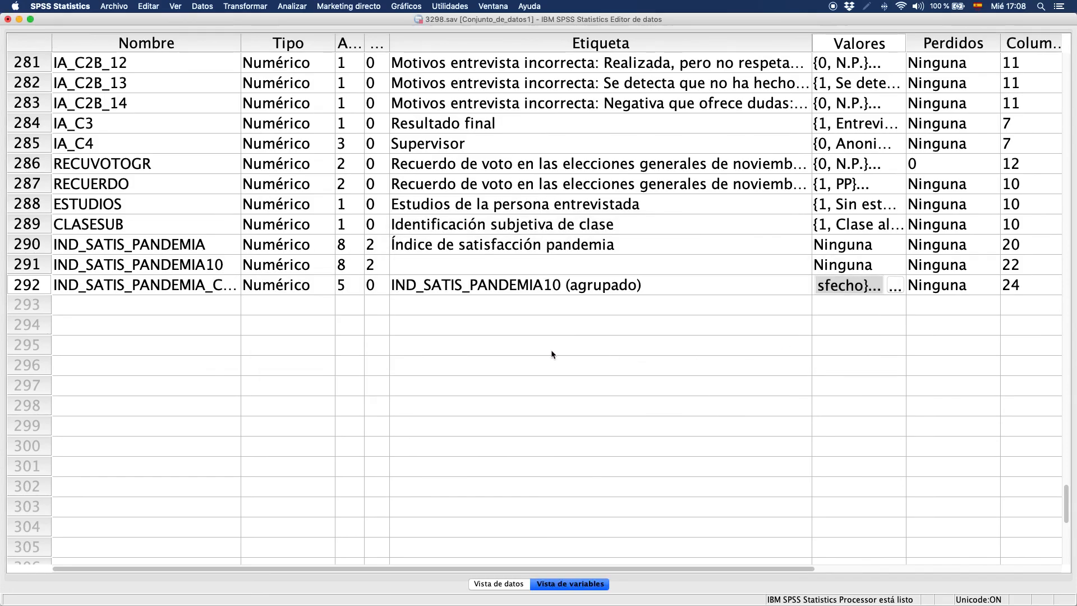
{"action": "left_click", "coordinate": [590, 386]}
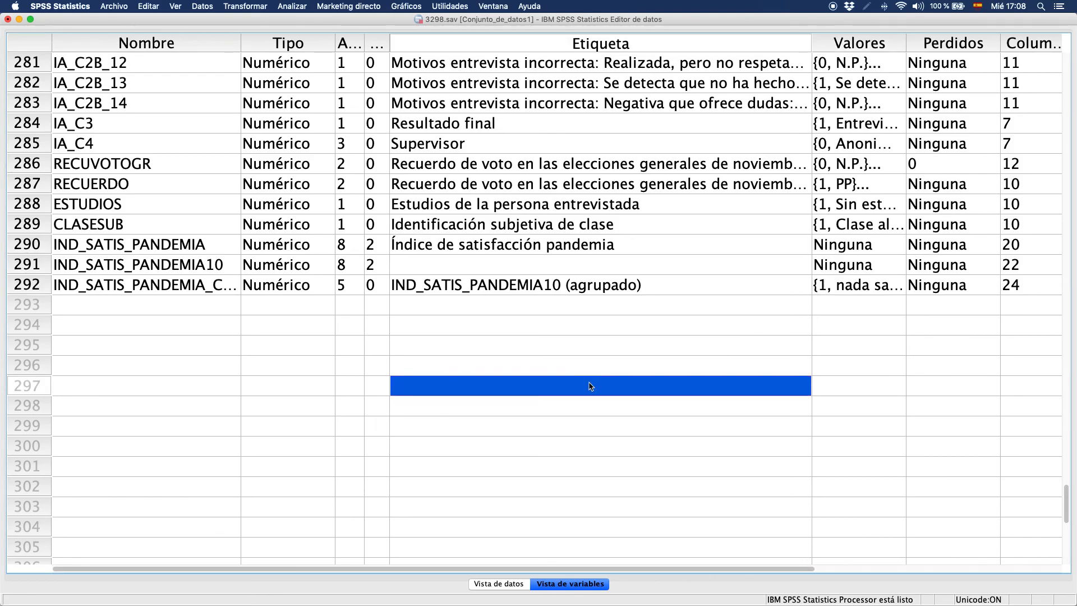